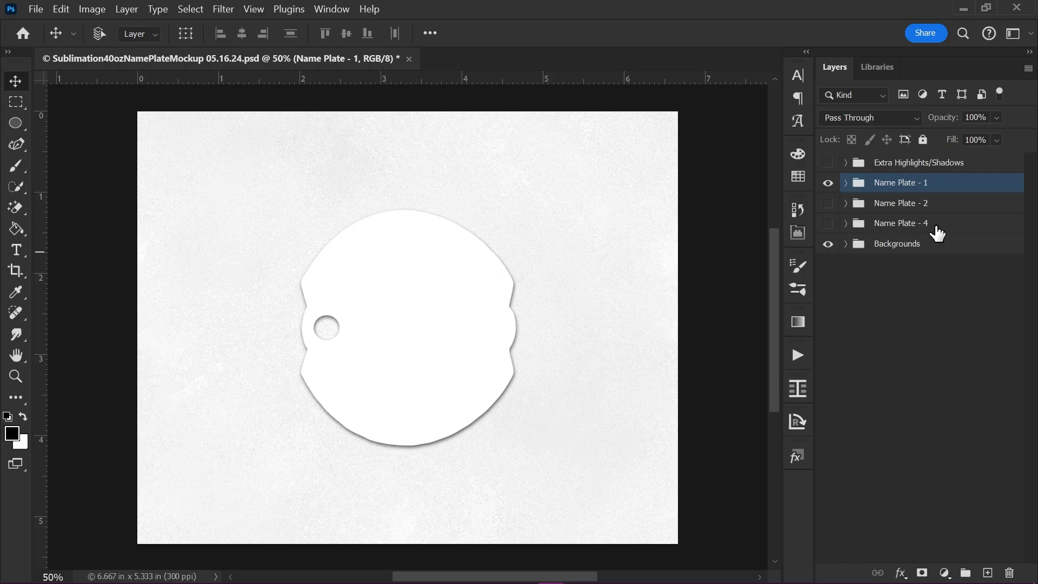
# Examine the contents of the Name Plate - 1, 2 and 4 groups, showing each alone, and finish with only Name Plate - 1 shown.
pyautogui.click(845, 183)
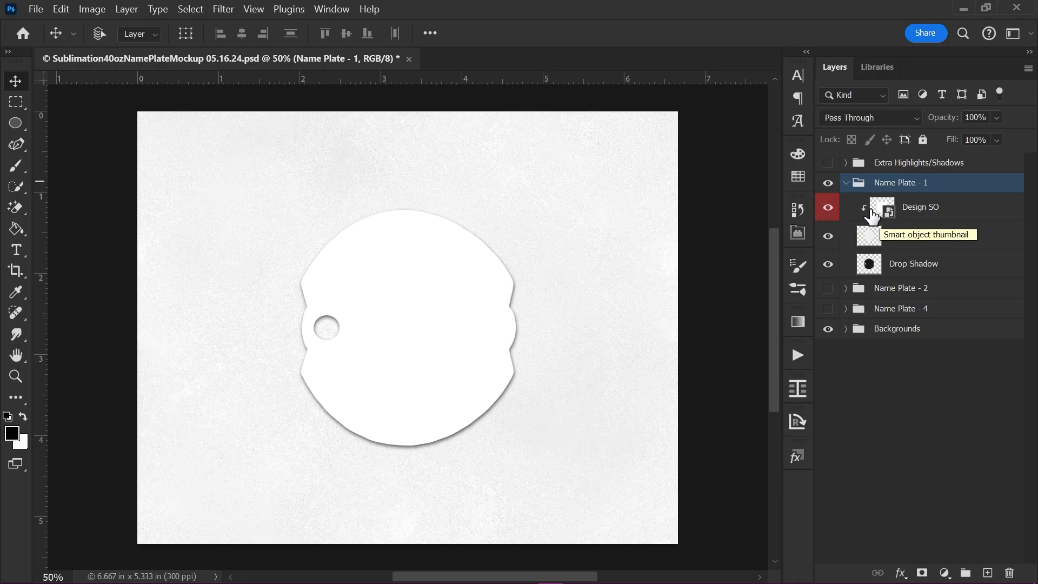
pyautogui.click(846, 182)
pyautogui.click(828, 183)
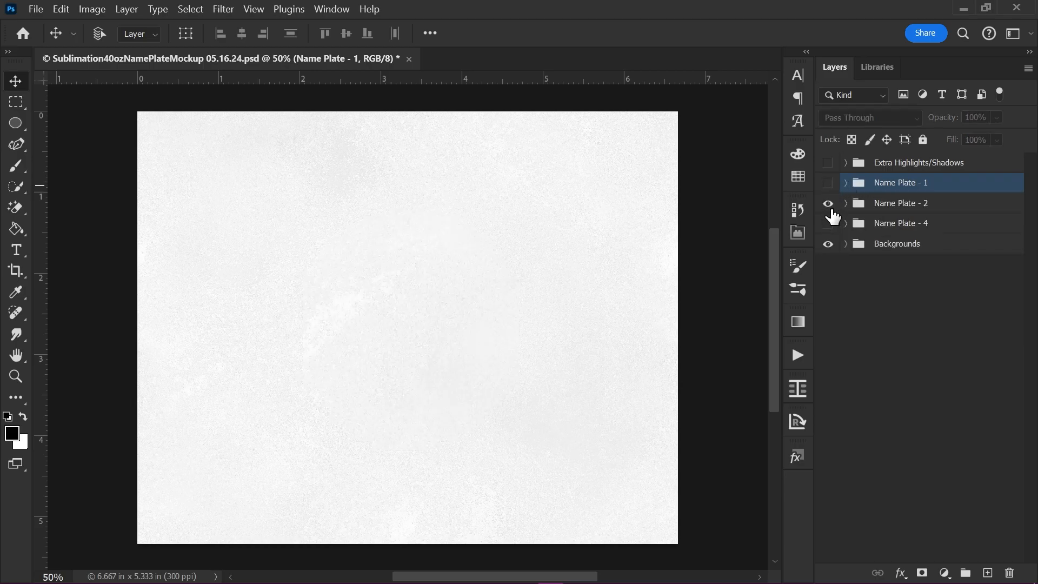
pyautogui.click(846, 204)
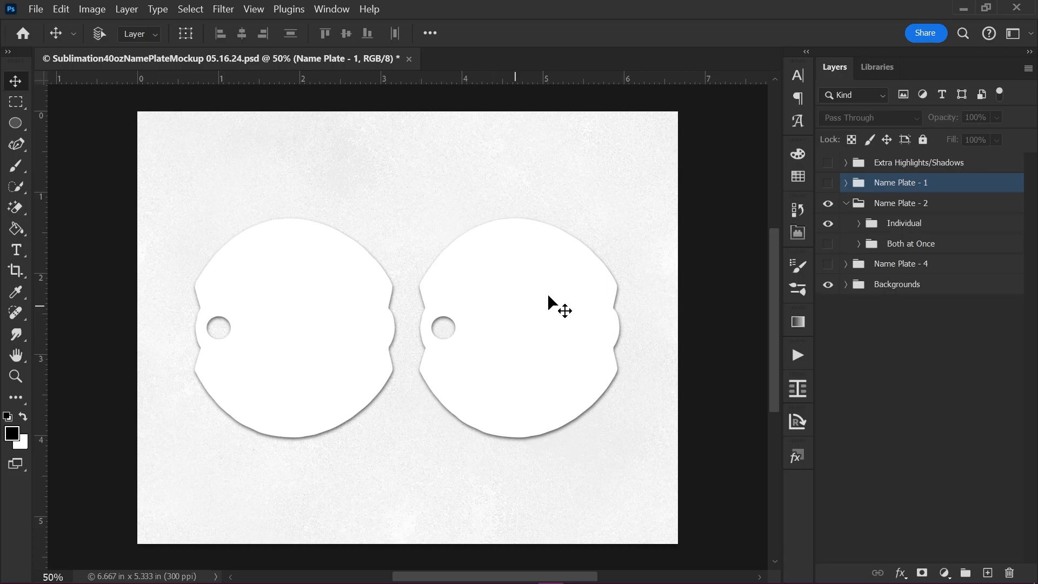
pyautogui.click(846, 204)
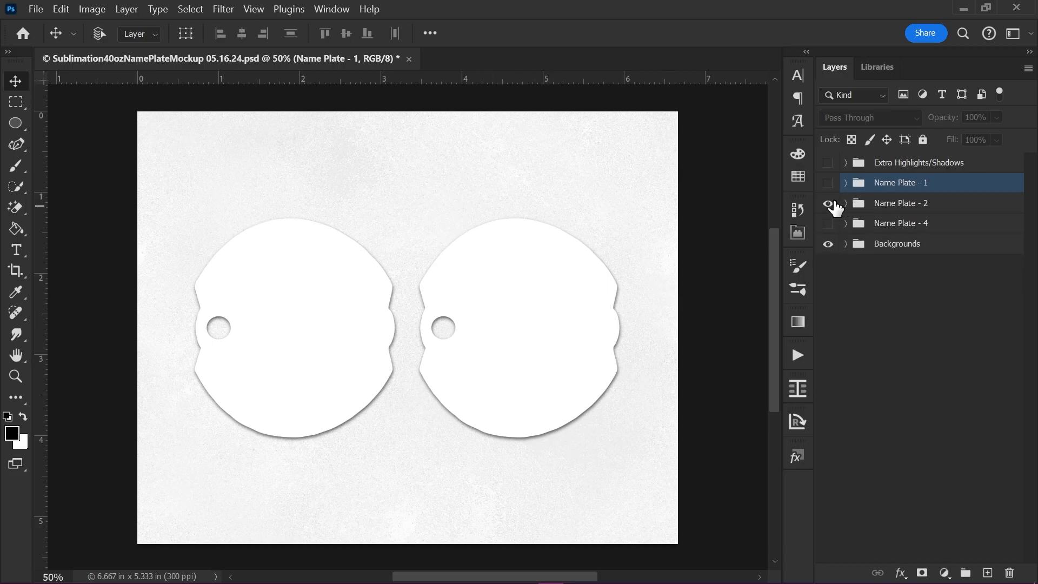
pyautogui.click(829, 204)
pyautogui.click(828, 223)
pyautogui.click(846, 223)
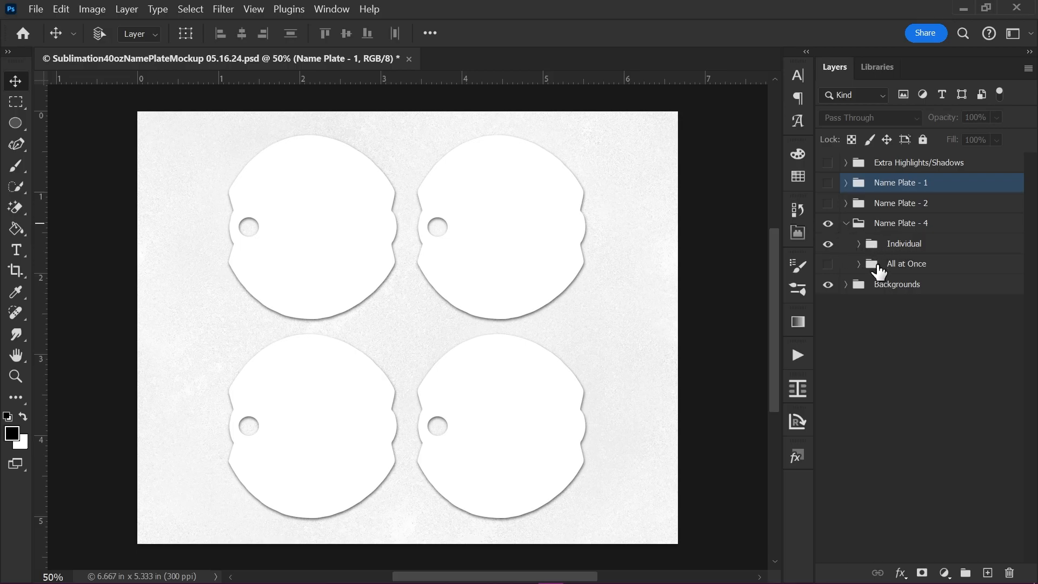
pyautogui.click(846, 223)
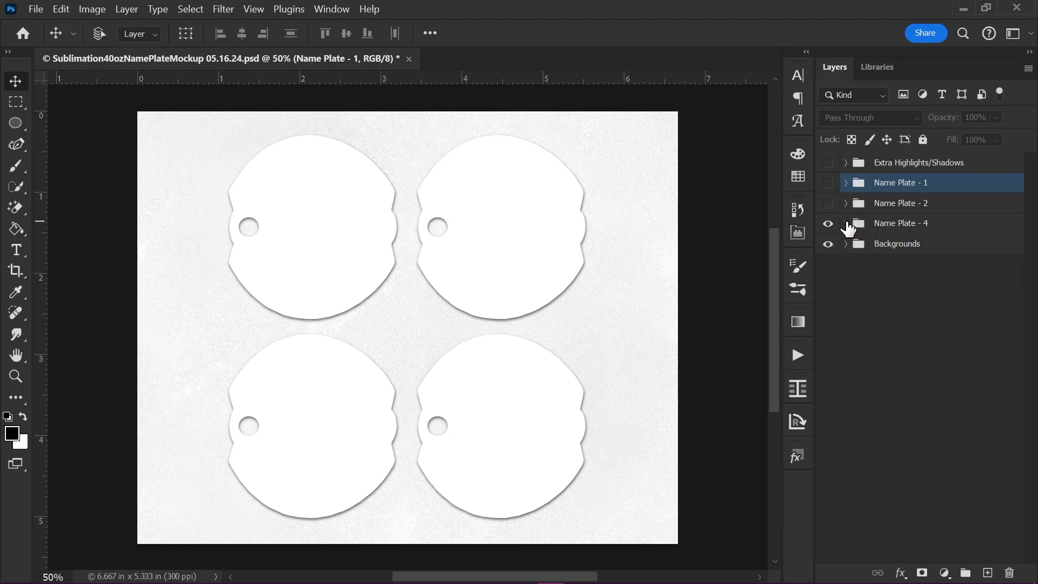
pyautogui.click(827, 223)
pyautogui.click(827, 183)
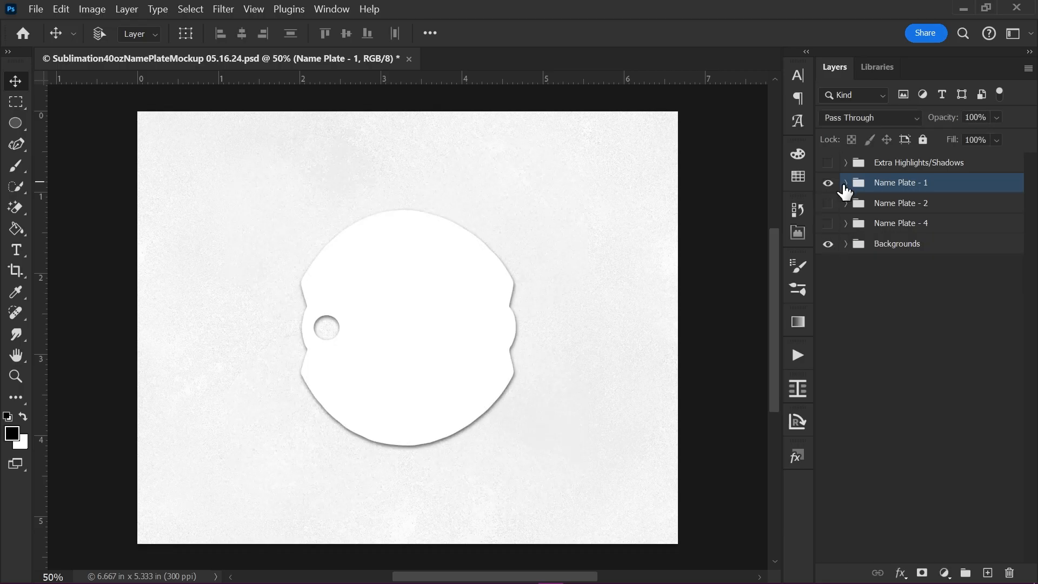
# Open the Design SO smart object from the Name Plate - 1 group and the image Pink Purple and Orange Glitter Leopard Print Milky Way.jpg.
pyautogui.click(846, 183)
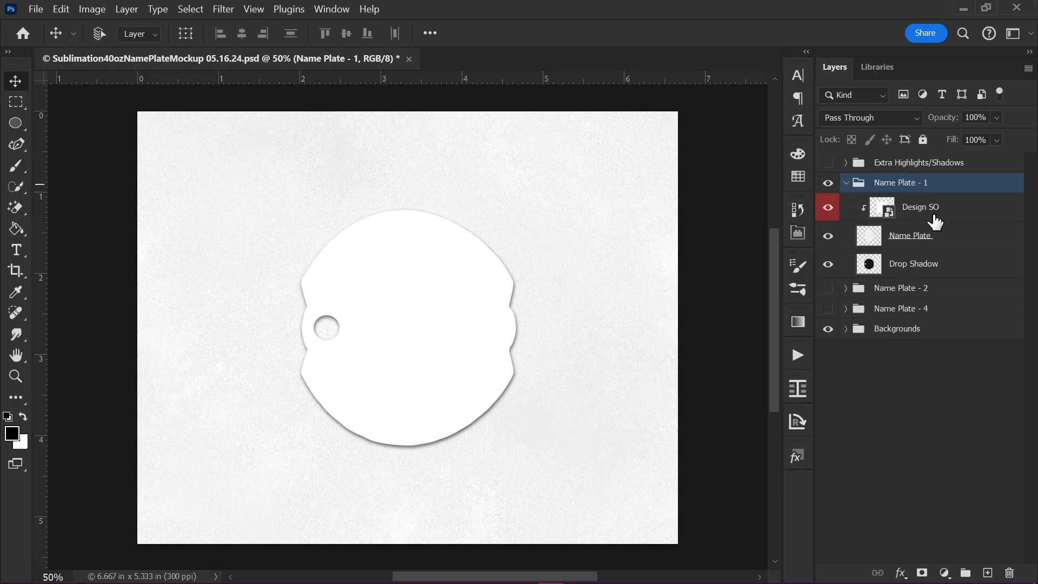
pyautogui.doubleClick(885, 214)
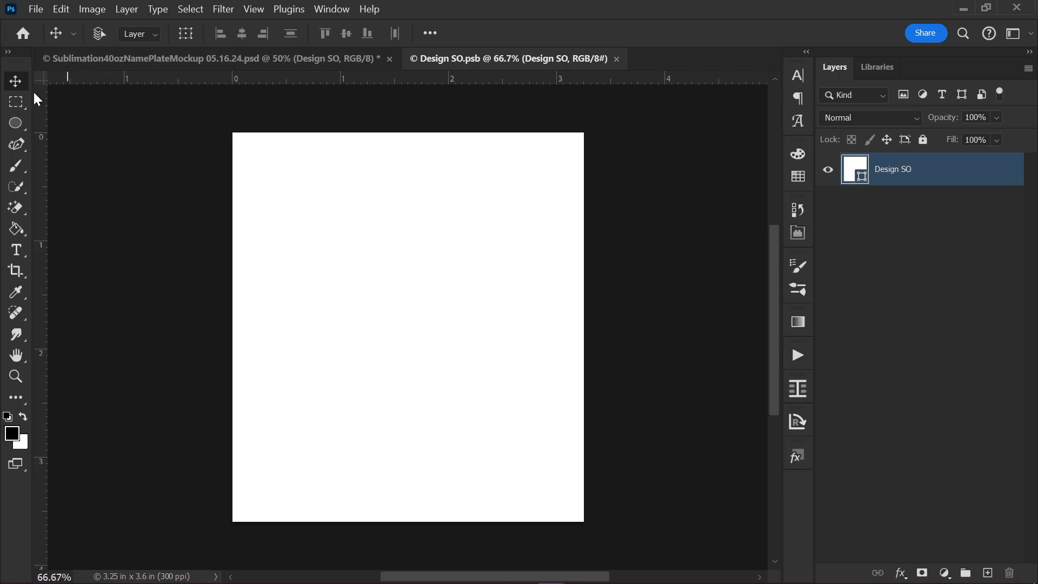
pyautogui.click(45, 8)
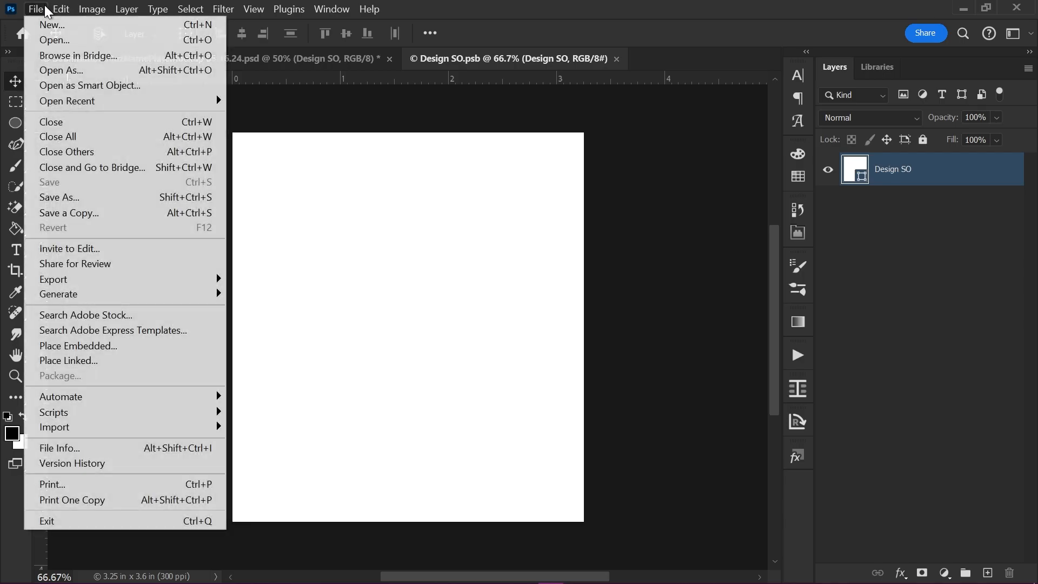
pyautogui.click(49, 40)
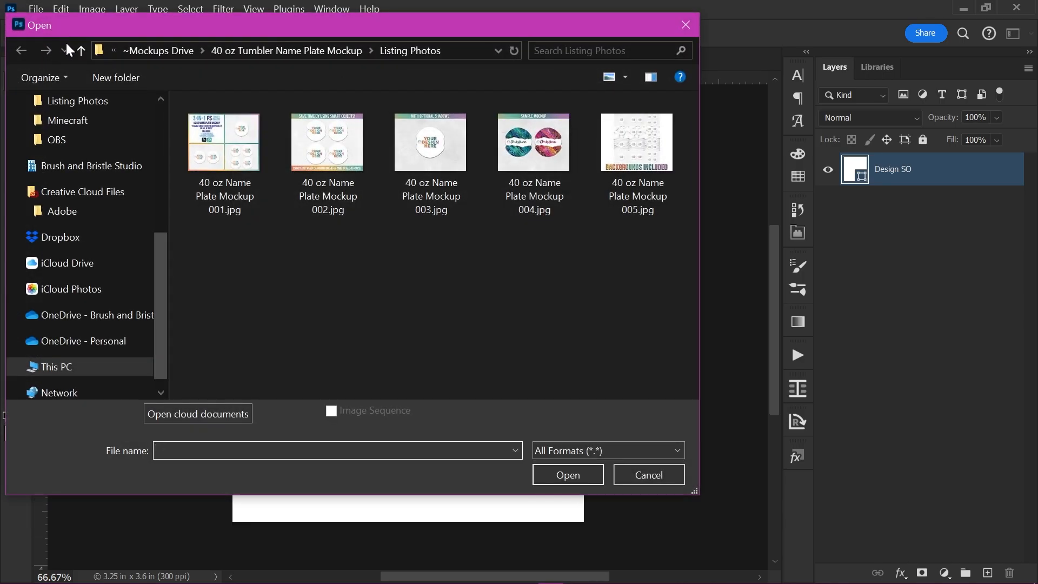
pyautogui.click(276, 50)
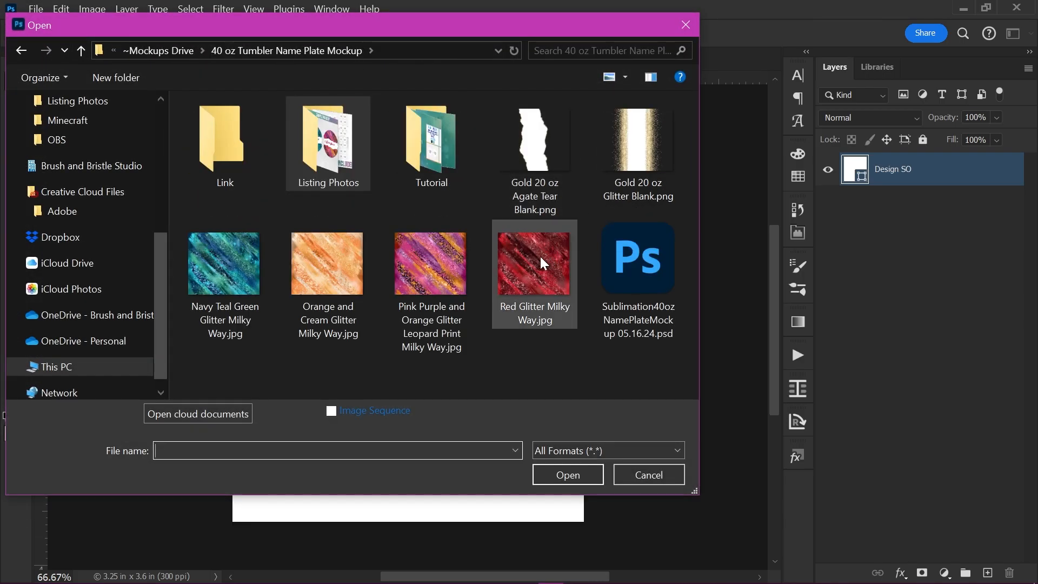
pyautogui.doubleClick(436, 281)
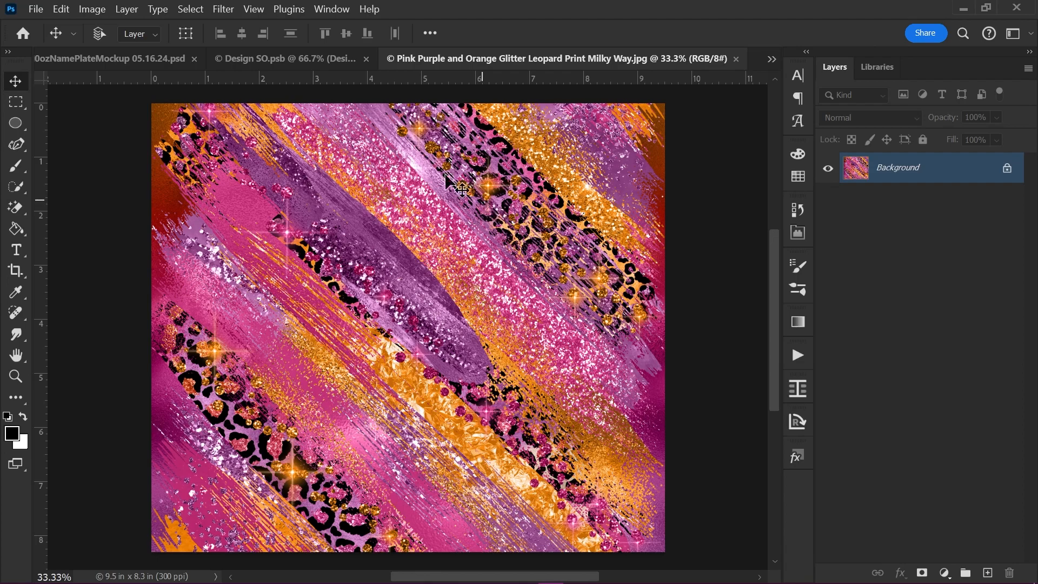
# Copy the entire glitter leopard print image into the Design SO document, closing the source image.
pyautogui.click(202, 10)
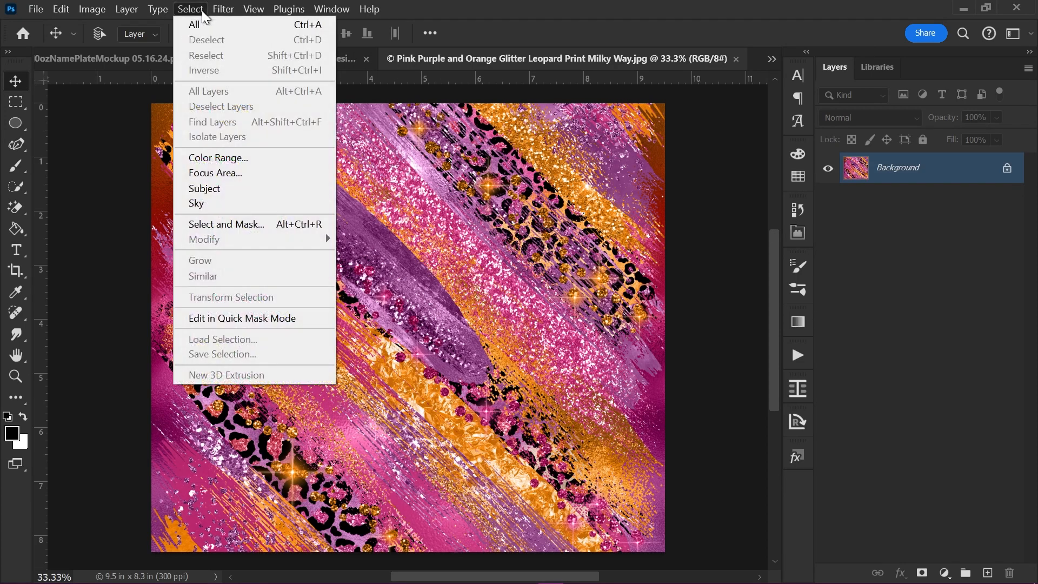
pyautogui.click(195, 24)
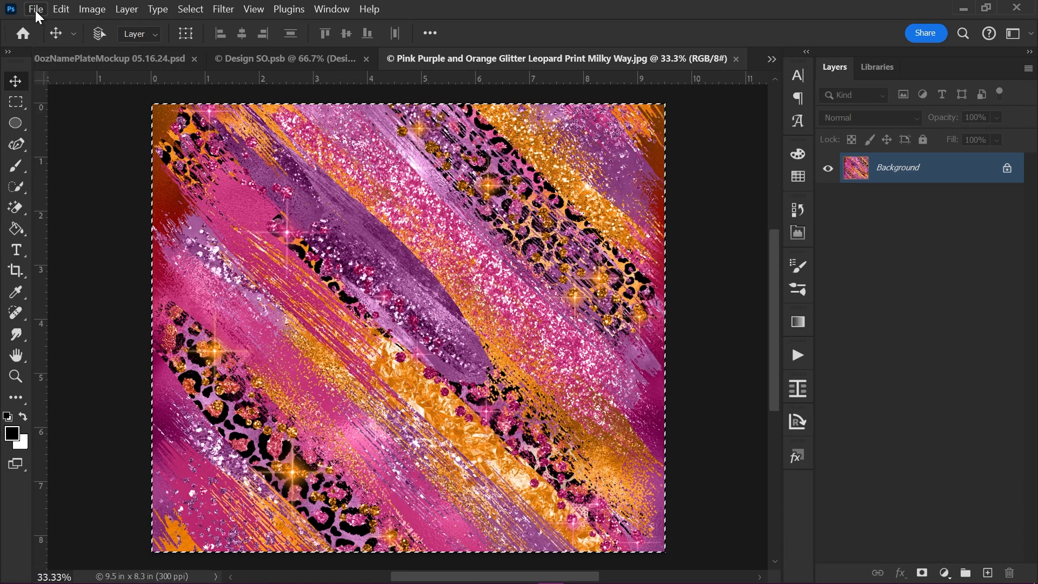
pyautogui.click(64, 12)
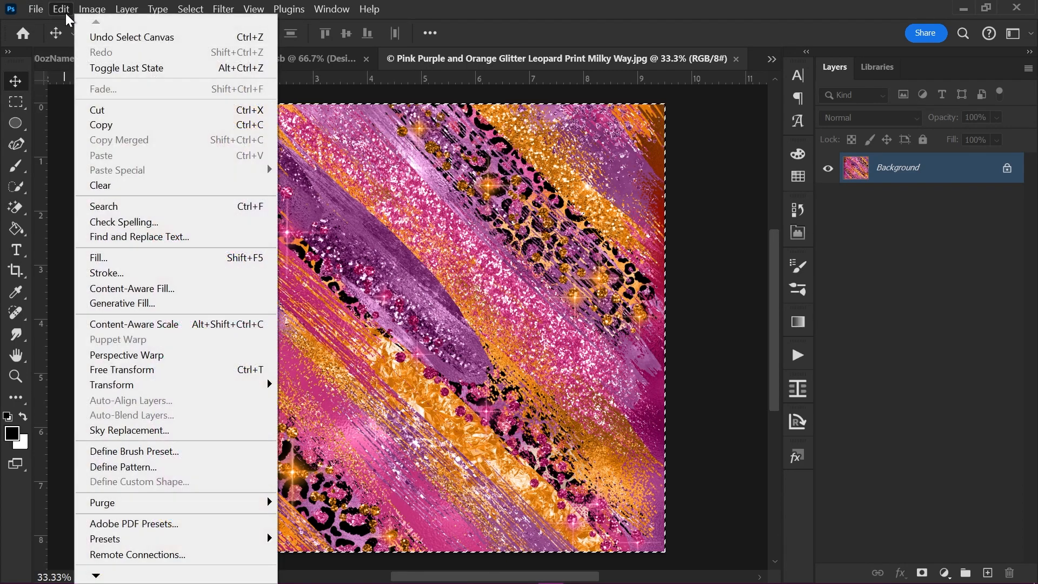
pyautogui.click(120, 126)
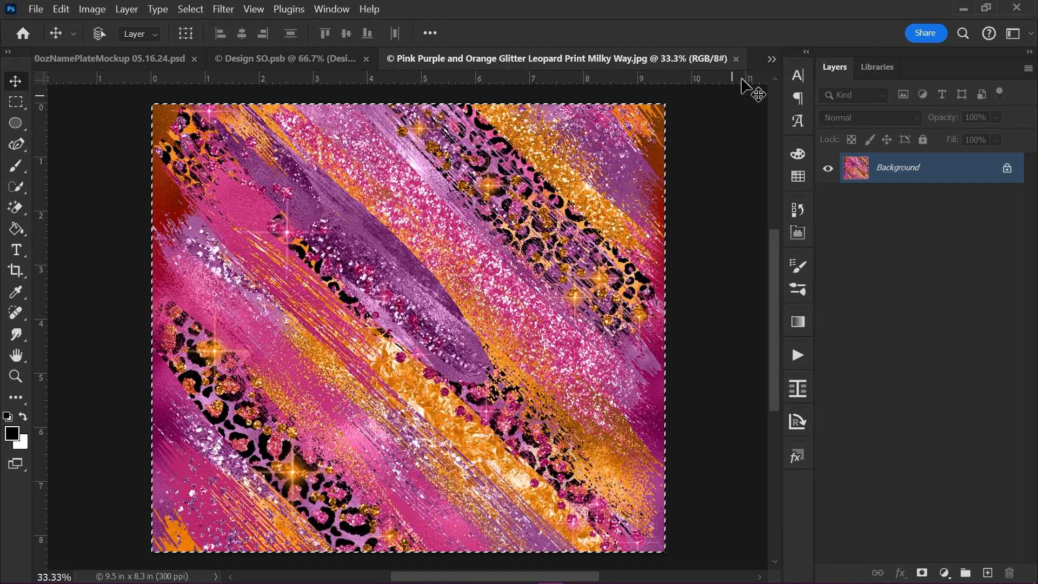
pyautogui.click(736, 59)
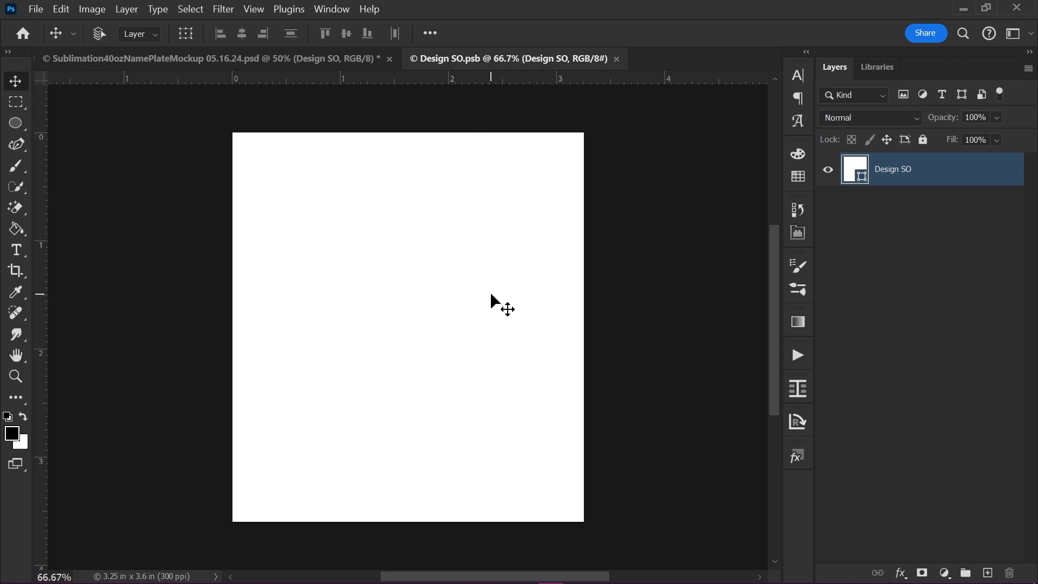
pyautogui.click(54, 8)
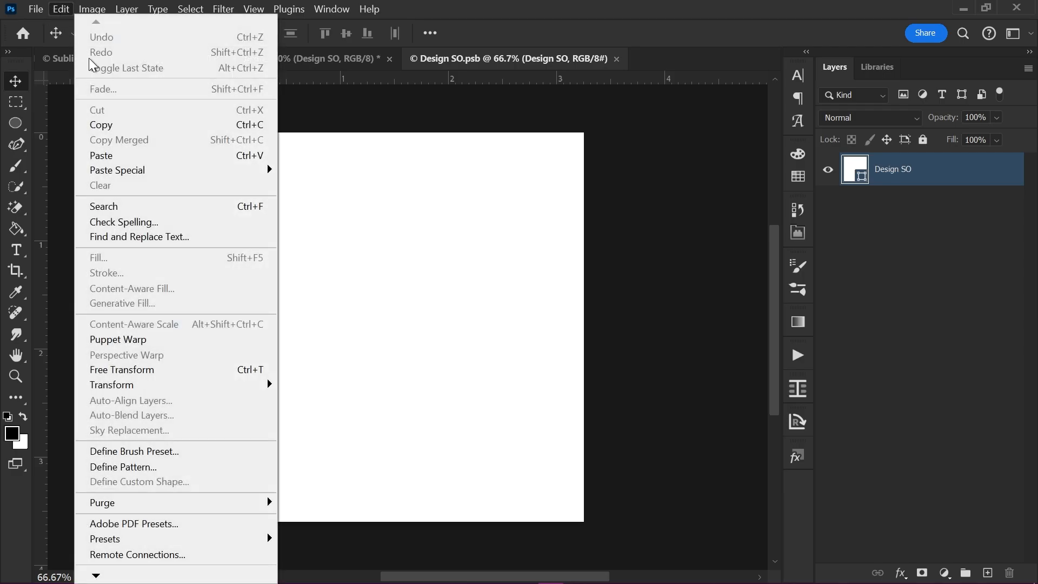
pyautogui.click(126, 154)
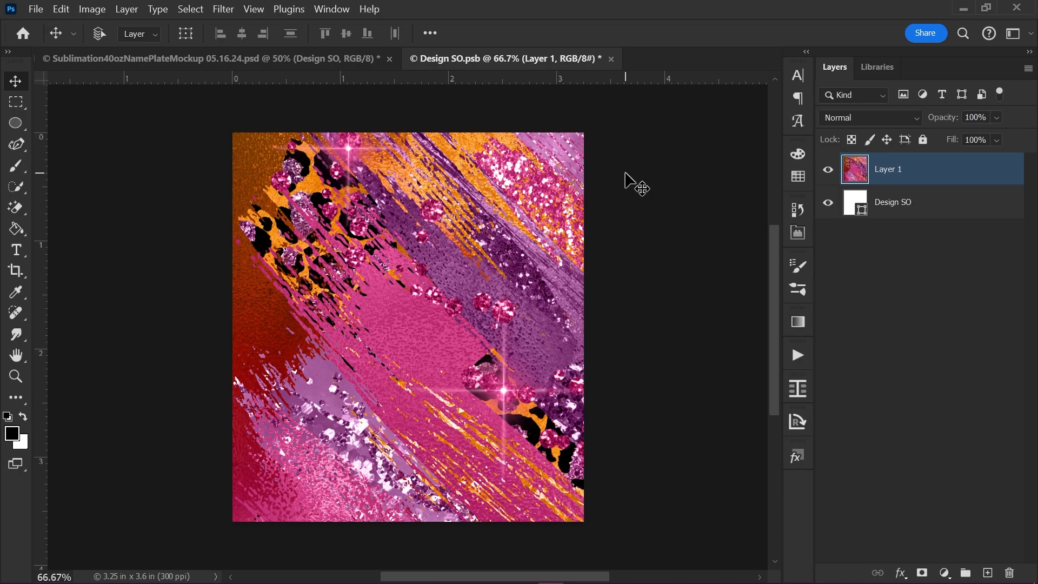
# Free Transform the pasted design layer and centre it on the canvas at X 488 px, Y 540 px.
pyautogui.click(61, 9)
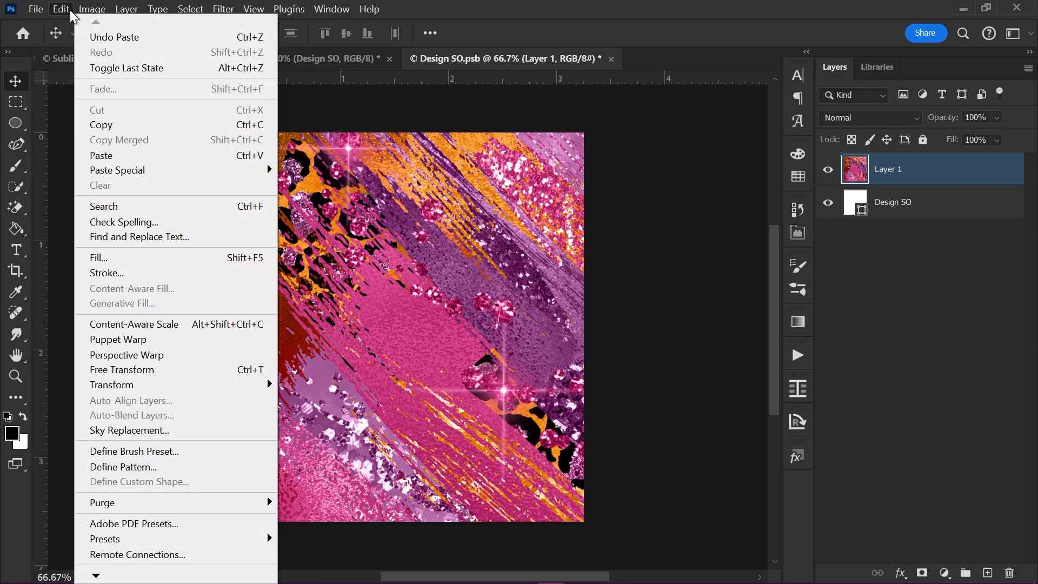
pyautogui.click(153, 375)
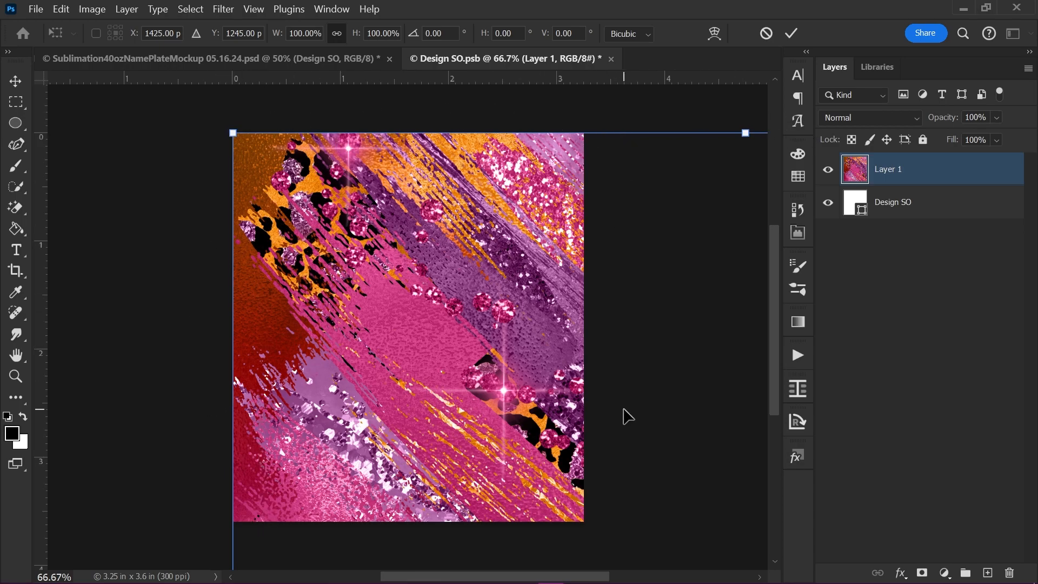
pyautogui.moveTo(698, 532); pyautogui.dragTo(397, 326)
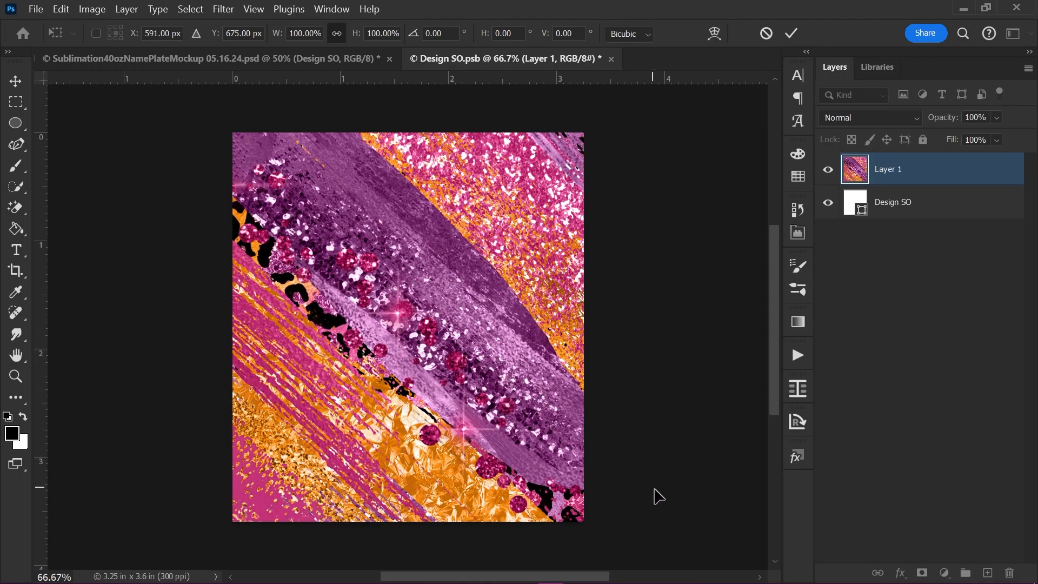
pyautogui.moveTo(656, 493); pyautogui.dragTo(560, 365)
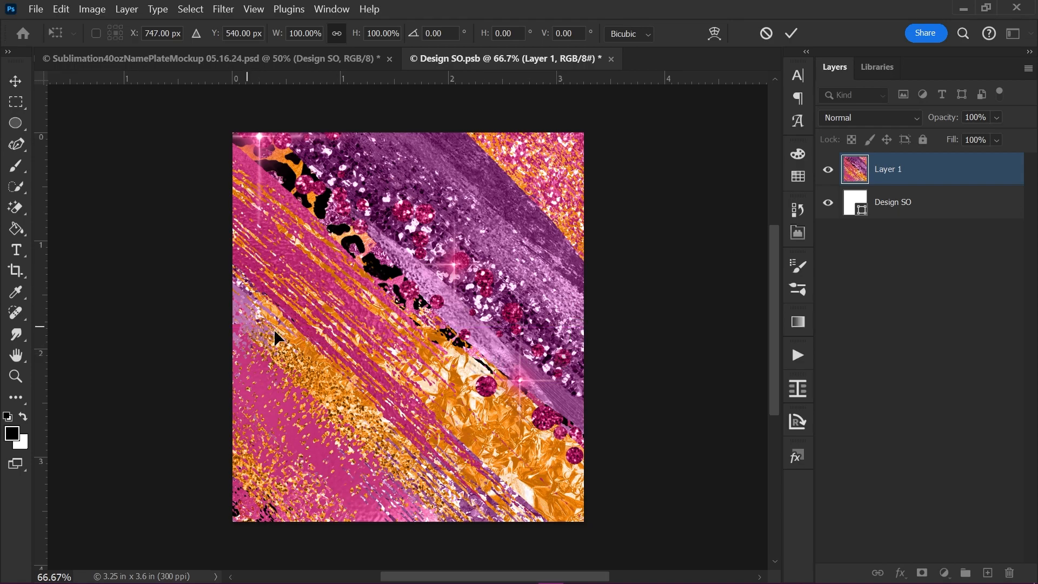
pyautogui.moveTo(474, 372); pyautogui.dragTo(339, 377)
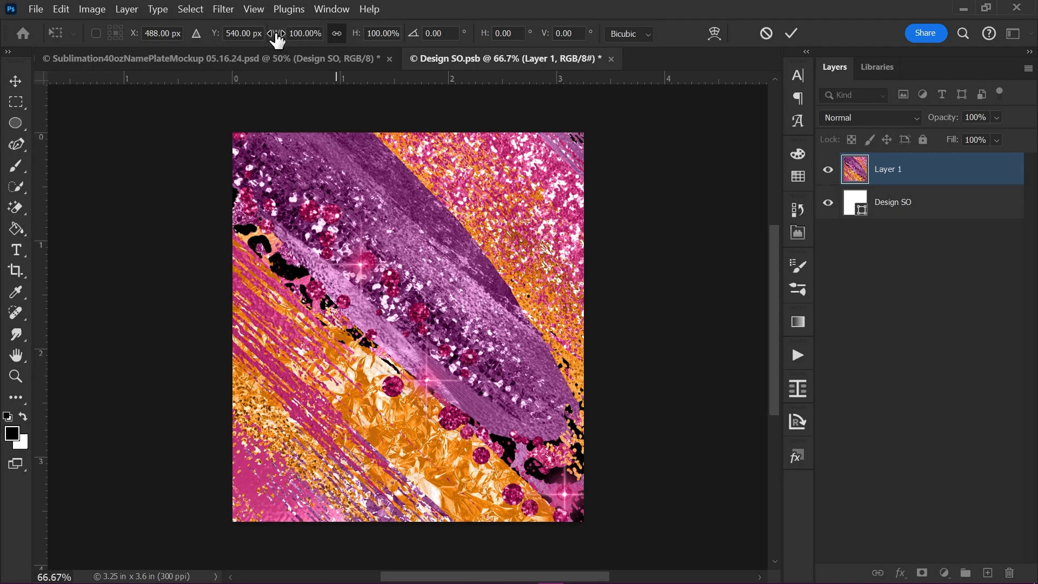
# Scale the design layer proportionally to 43.37% so its upper and lower edges fit the canvas height, and commit the transform.
pyautogui.moveTo(274, 38); pyautogui.dragTo(228, 40)
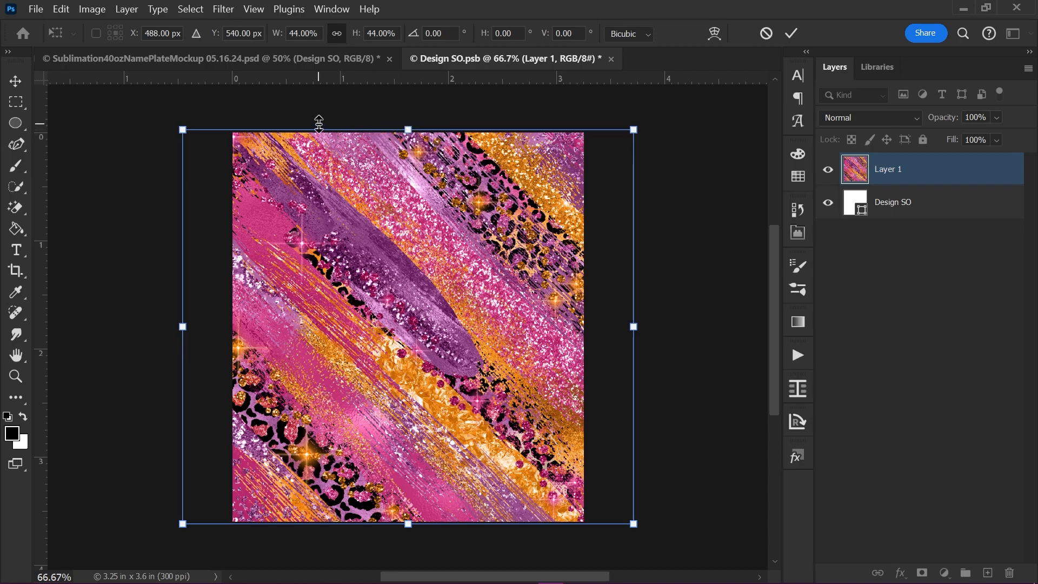
pyautogui.moveTo(319, 127); pyautogui.dragTo(324, 133)
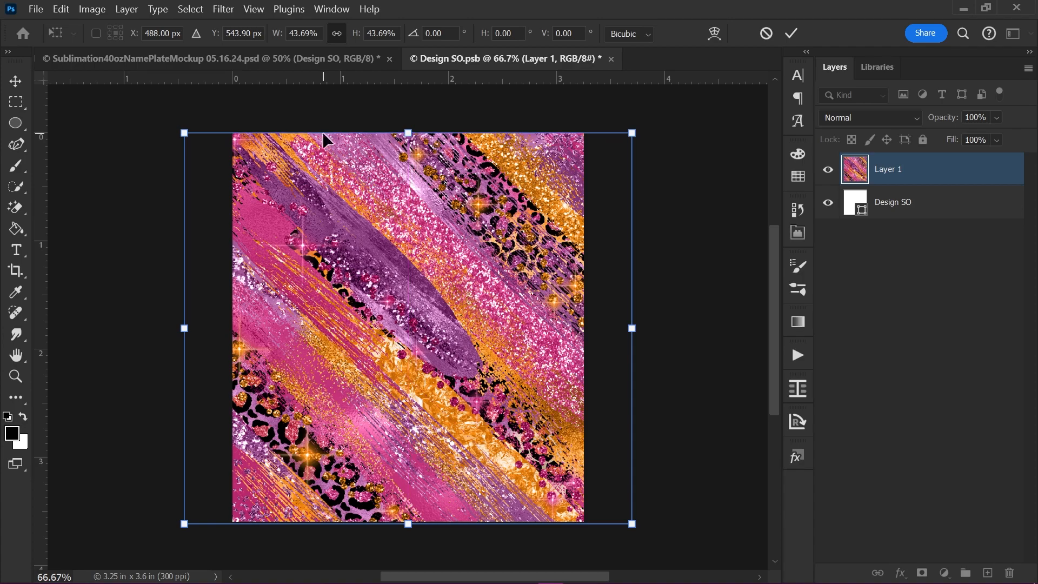
pyautogui.click(250, 15)
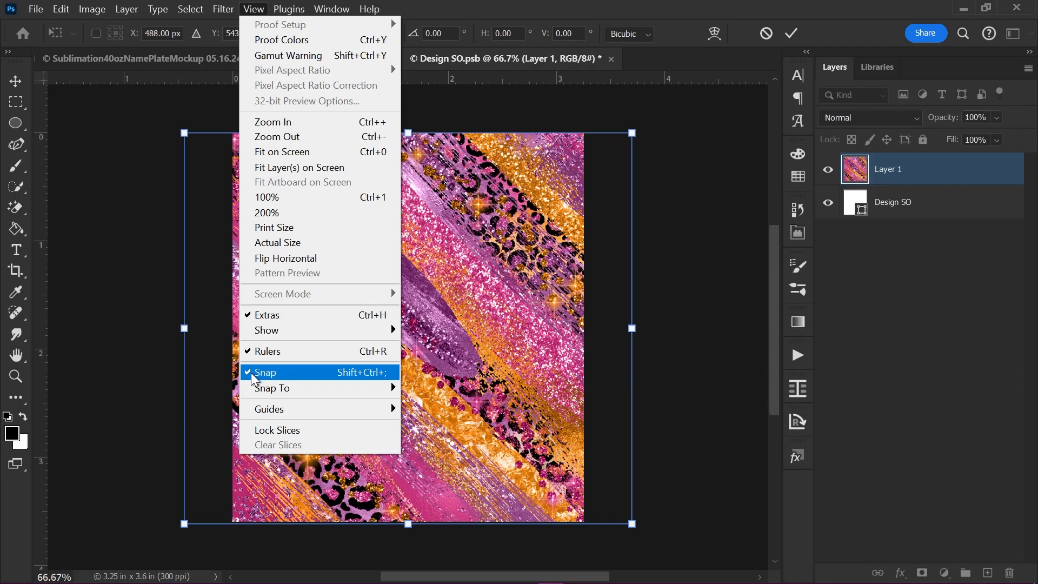
pyautogui.click(549, 26)
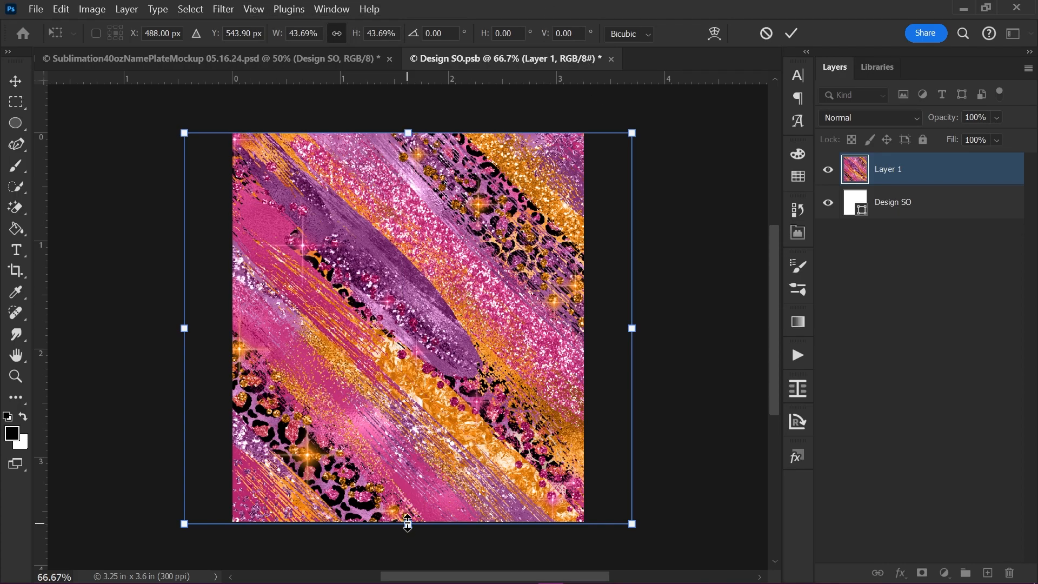
pyautogui.moveTo(408, 524); pyautogui.dragTo(408, 520)
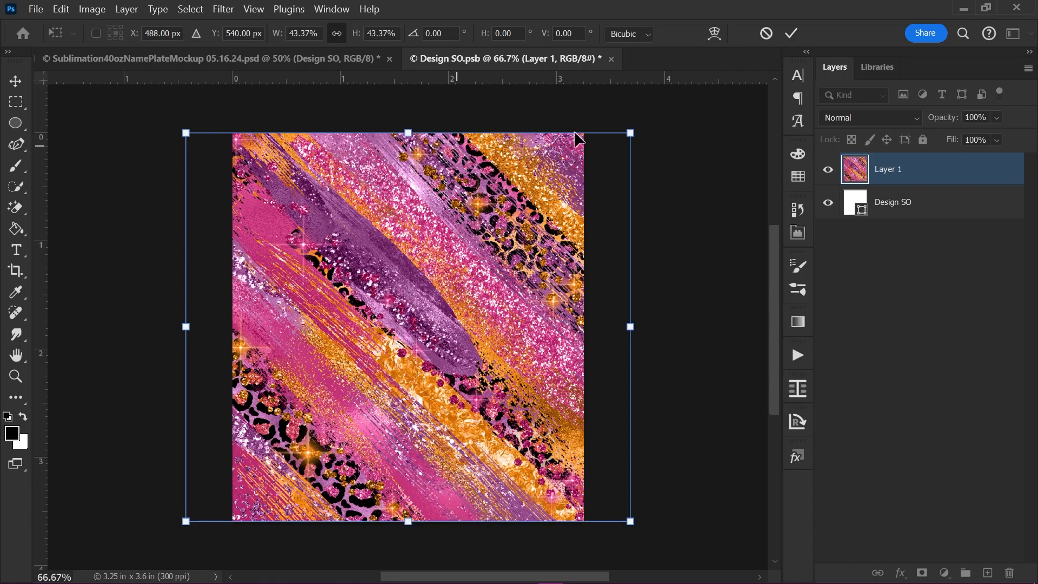
pyautogui.click(797, 32)
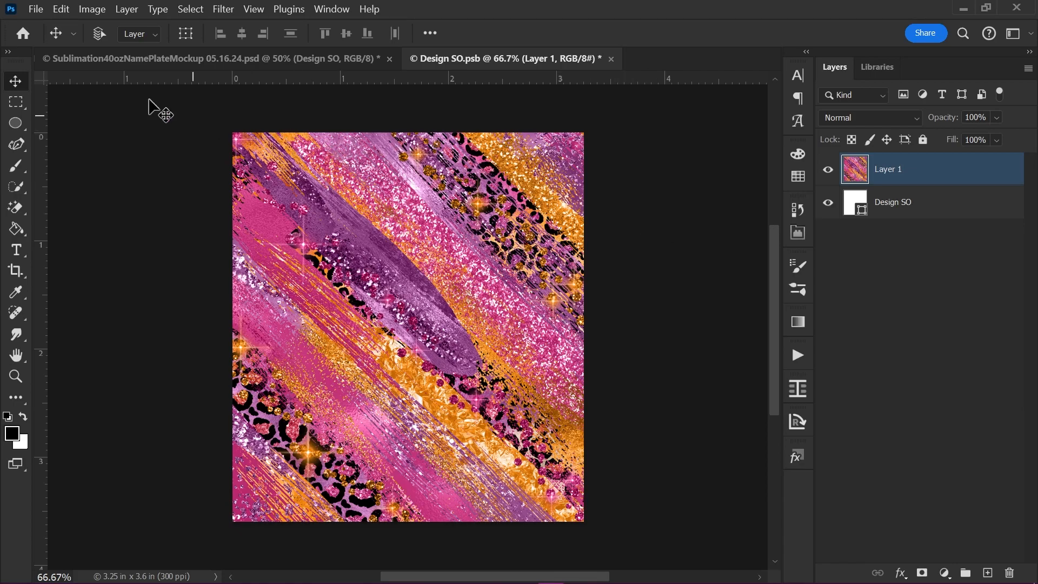
# Save the Design SO document and return to the mockup document, collapsing the Name Plate - 1 group.
pyautogui.click(36, 13)
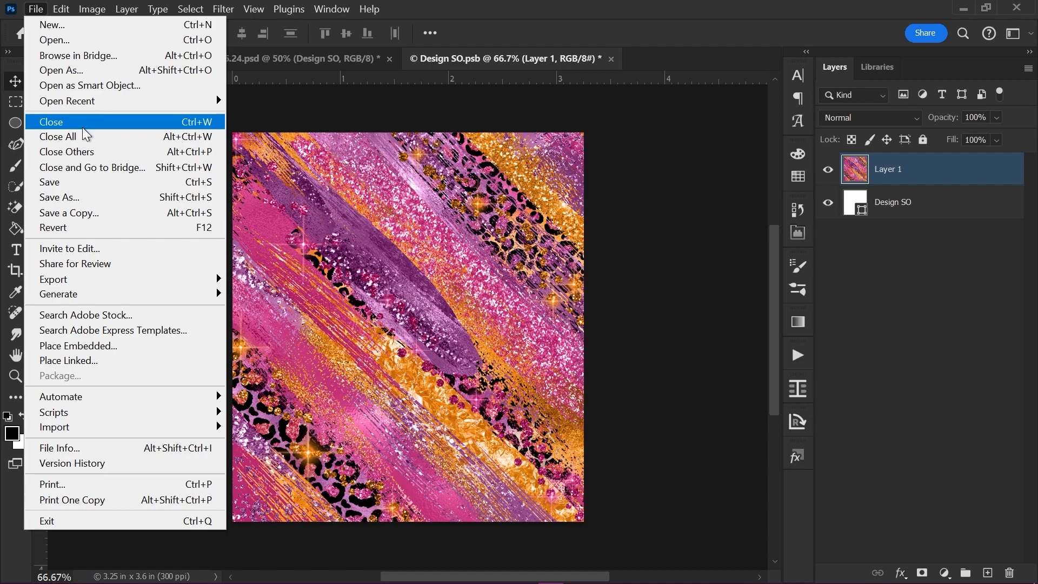
pyautogui.click(64, 181)
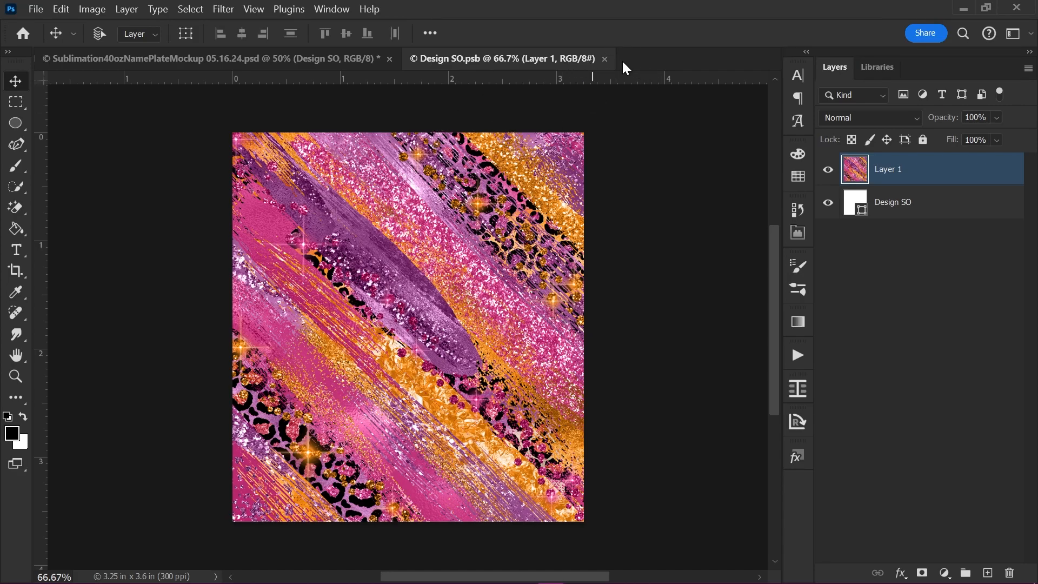
pyautogui.click(236, 59)
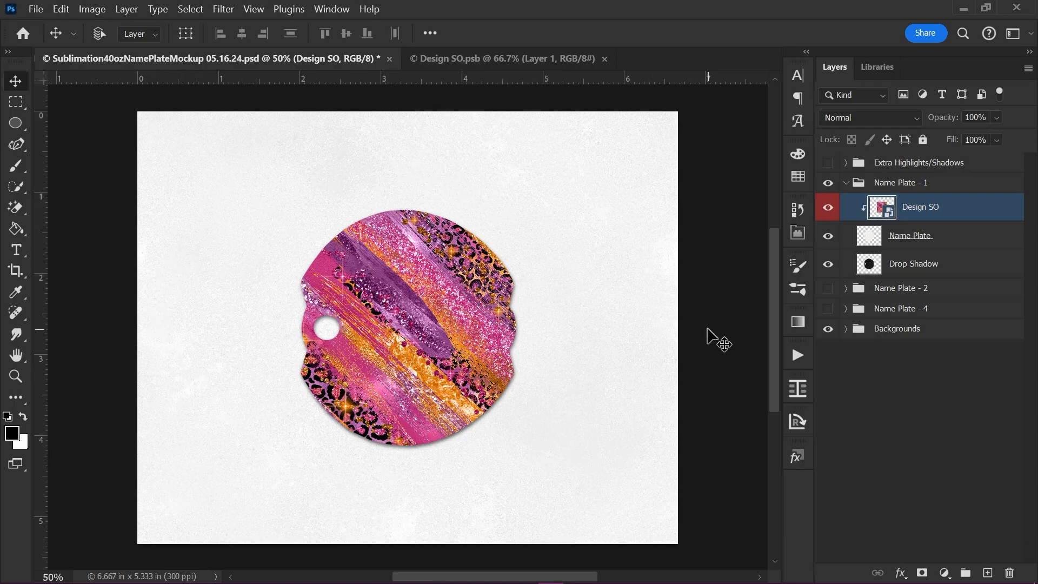
pyautogui.click(846, 187)
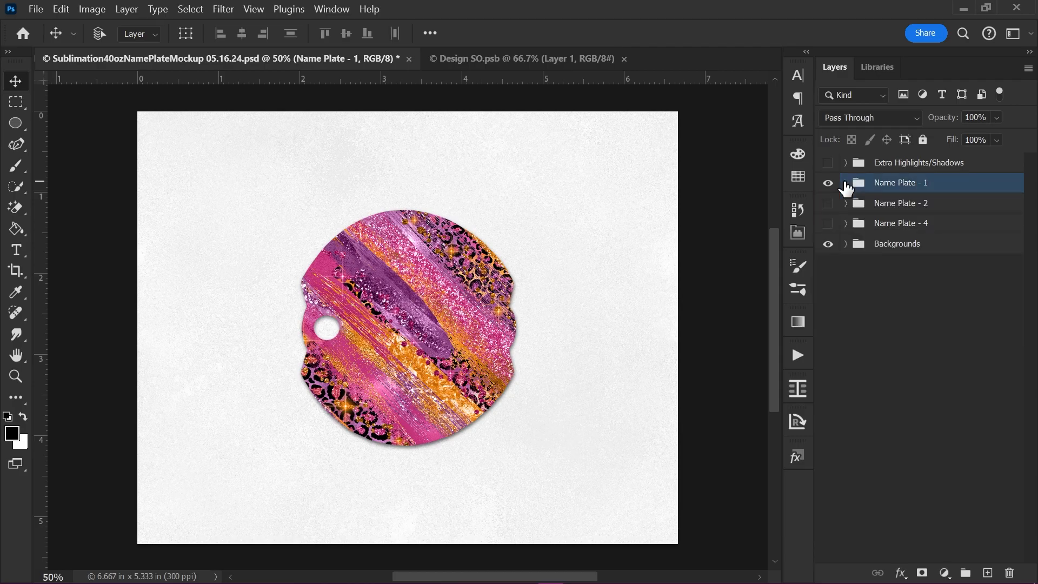
# Show the Name Plate - 2 group instead of Name Plate - 1, inspect its Individual version and switch to Both at Once.
pyautogui.click(827, 184)
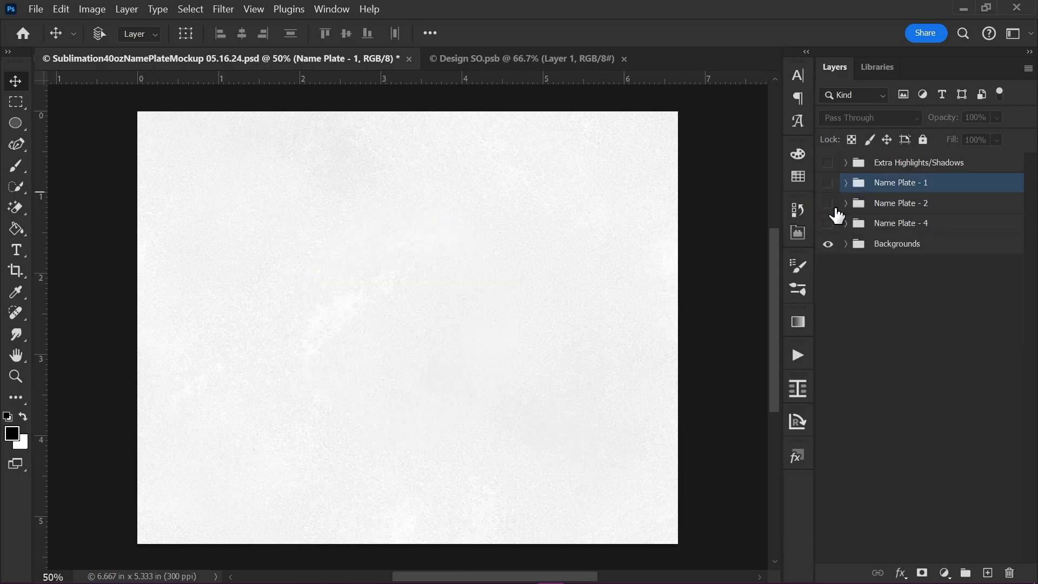
pyautogui.click(828, 203)
pyautogui.click(853, 206)
pyautogui.click(847, 204)
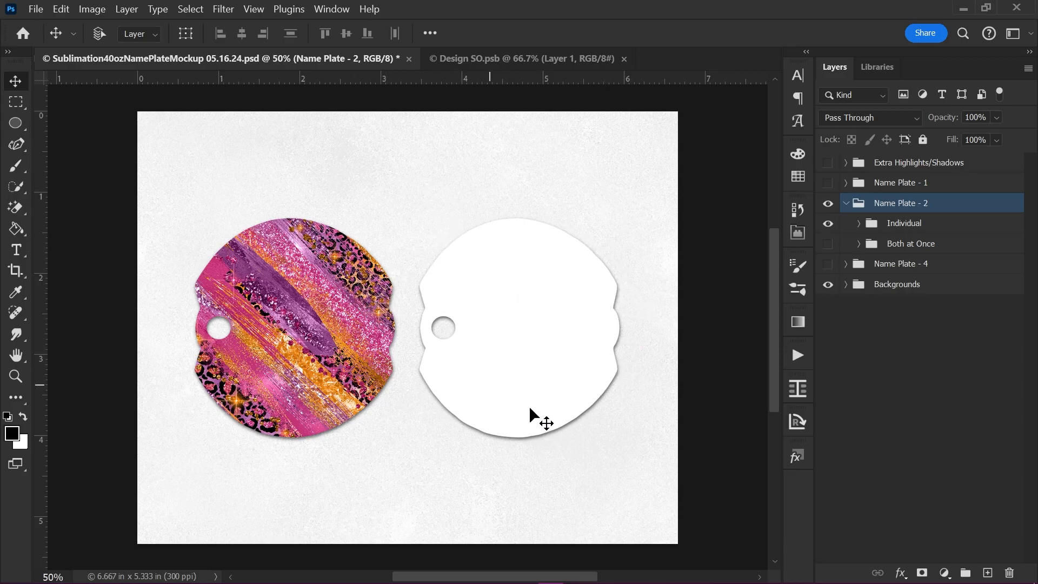
pyautogui.click(859, 224)
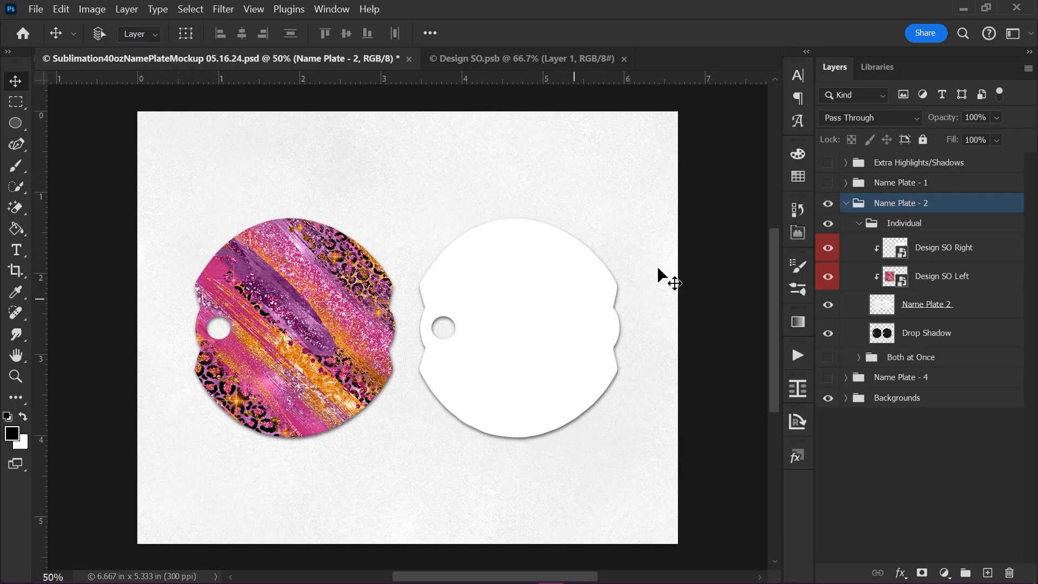
pyautogui.click(859, 224)
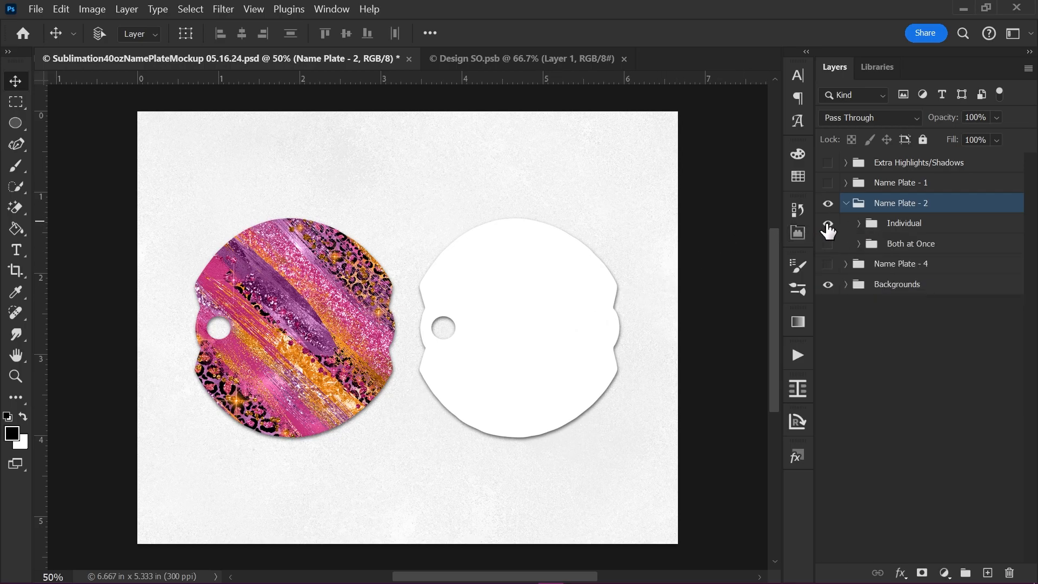
pyautogui.click(828, 224)
pyautogui.click(827, 243)
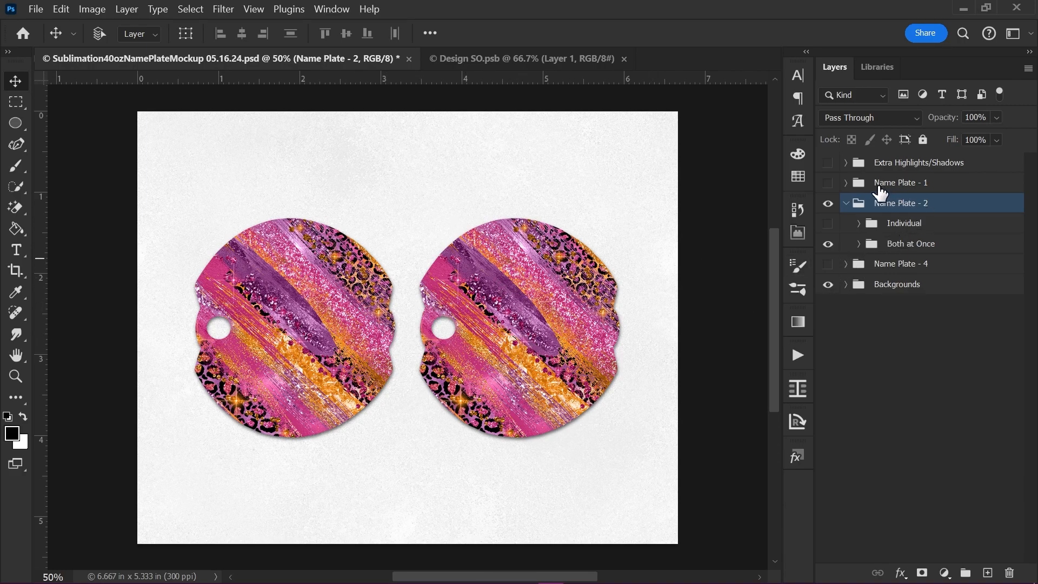
# Show the Name Plate - 4 group instead of Name Plate - 2 and compare its All at Once and Individual versions.
pyautogui.click(847, 183)
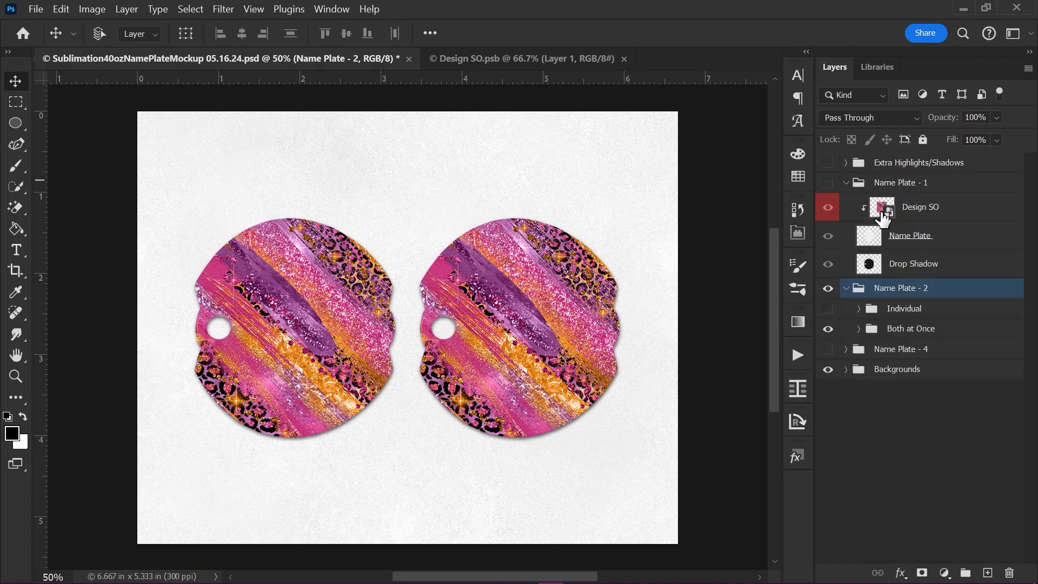
pyautogui.click(846, 288)
pyautogui.click(828, 288)
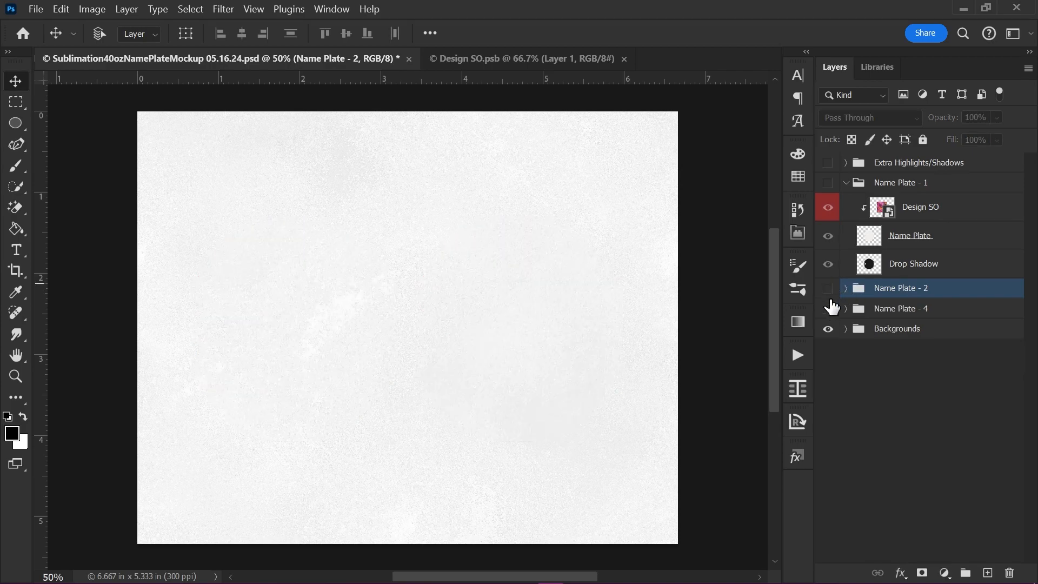
pyautogui.click(828, 309)
pyautogui.click(846, 309)
pyautogui.click(828, 349)
pyautogui.click(829, 351)
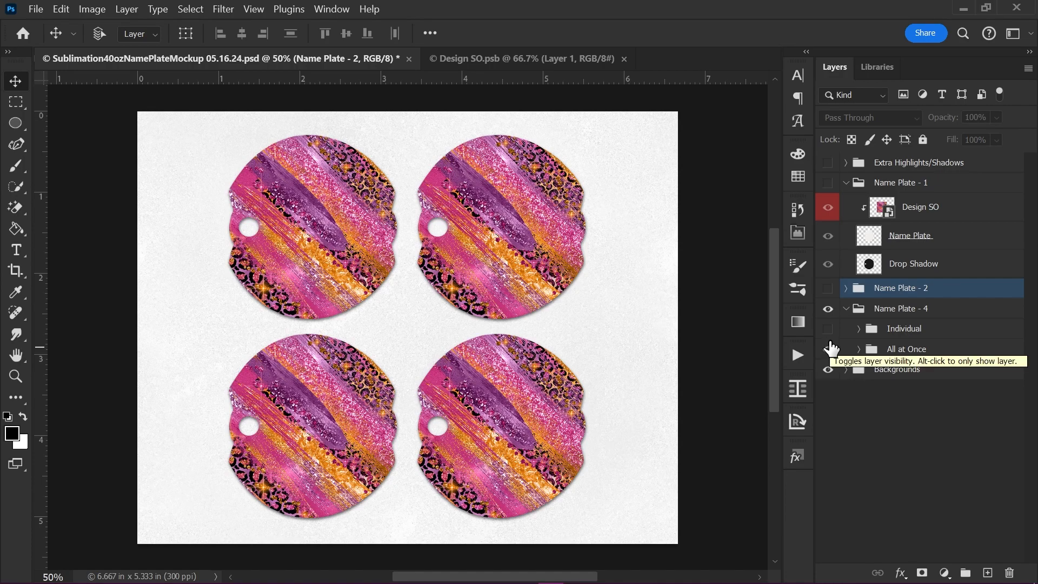
pyautogui.click(829, 349)
pyautogui.click(828, 328)
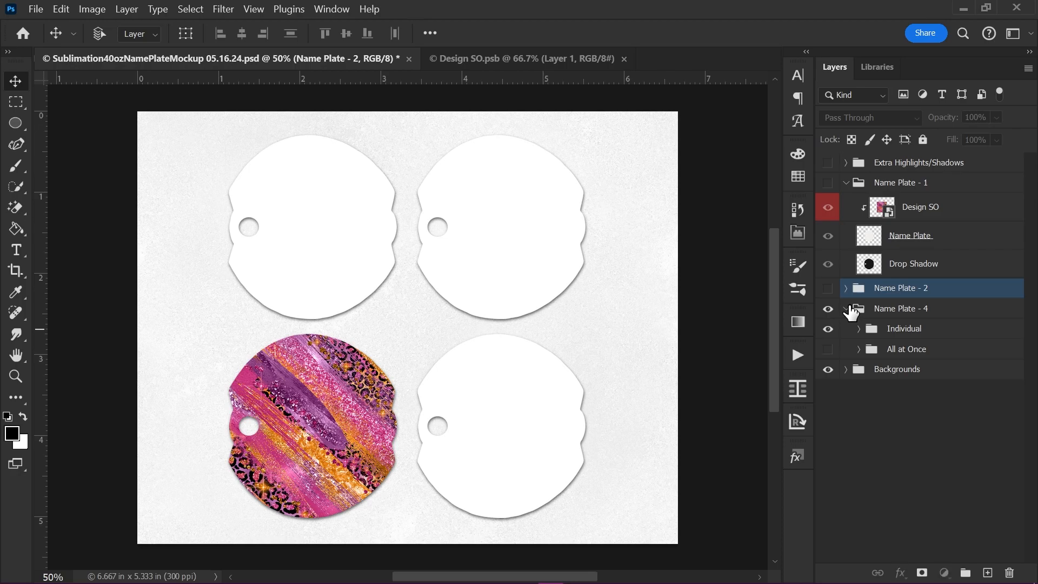
# Collapse and hide the Name Plate - 4 group and make the Name Plate - 1 group visible again.
pyautogui.click(846, 308)
pyautogui.click(827, 309)
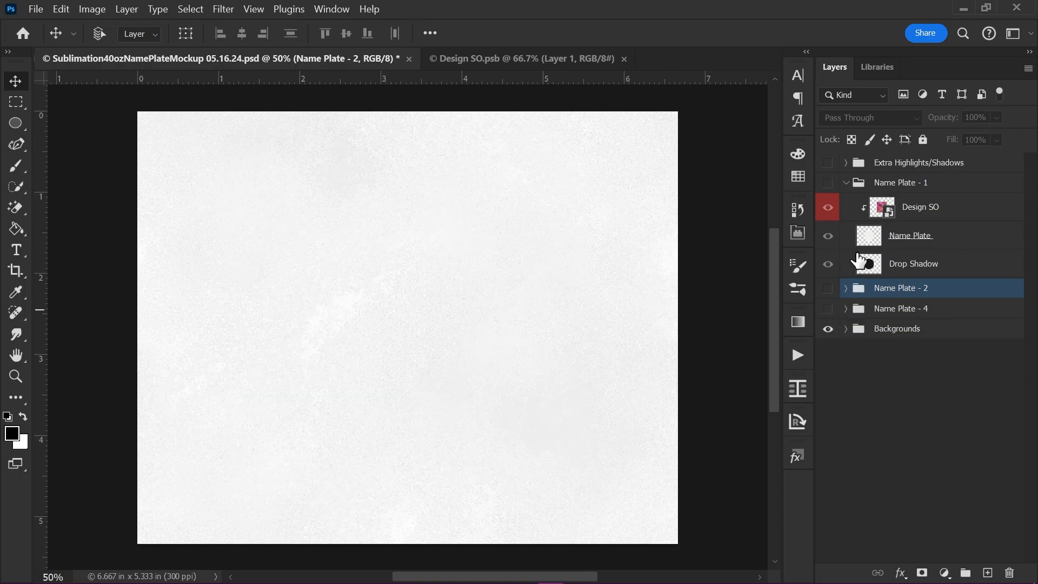
pyautogui.click(829, 183)
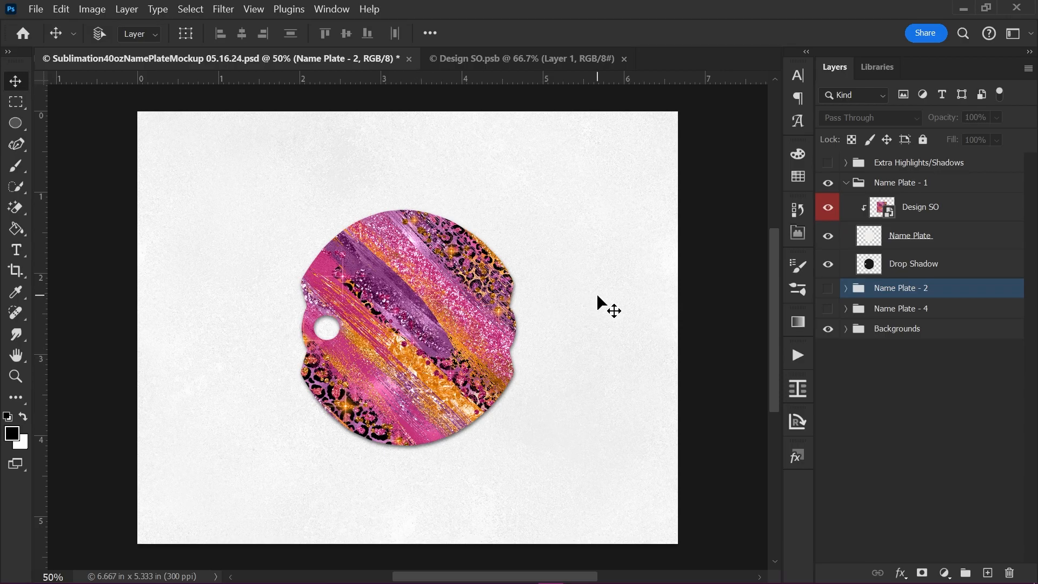
# Delete the artwork layer from the Design SO document, save it and return to the mockup document.
pyautogui.click(494, 59)
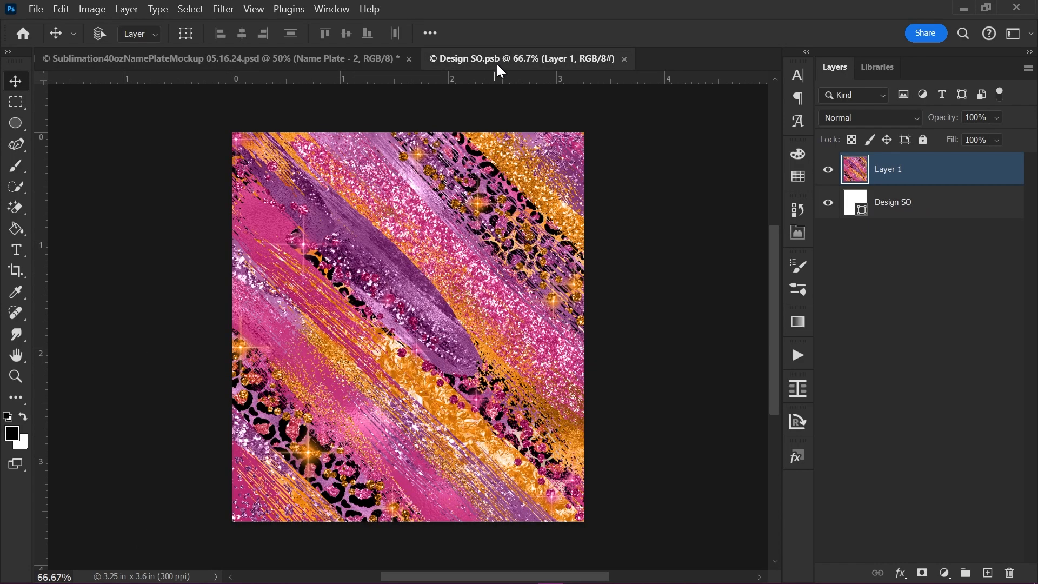
pyautogui.press('Delete')
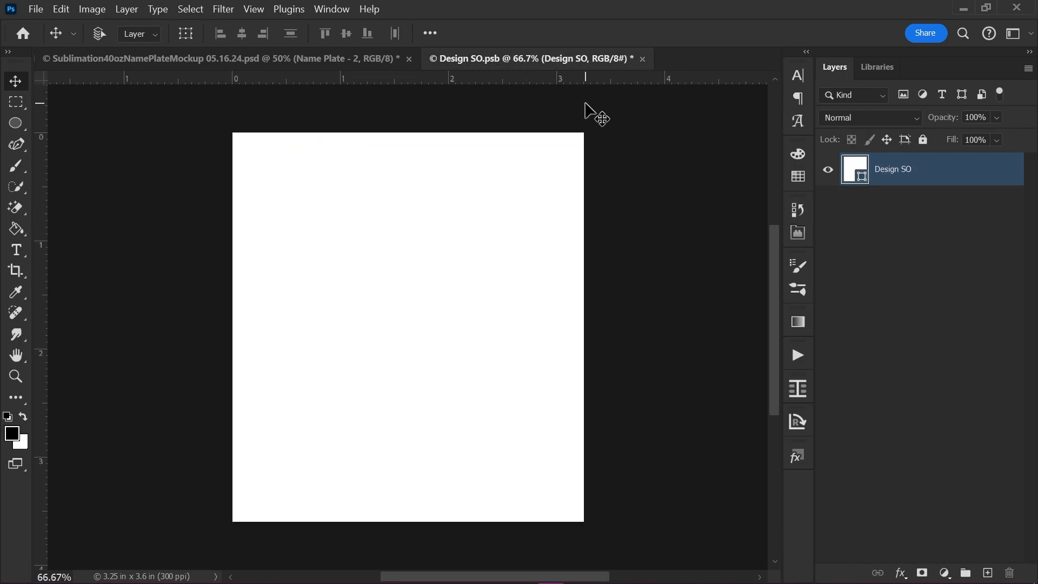
pyautogui.hotkey('ctrl', 's')
pyautogui.click(338, 62)
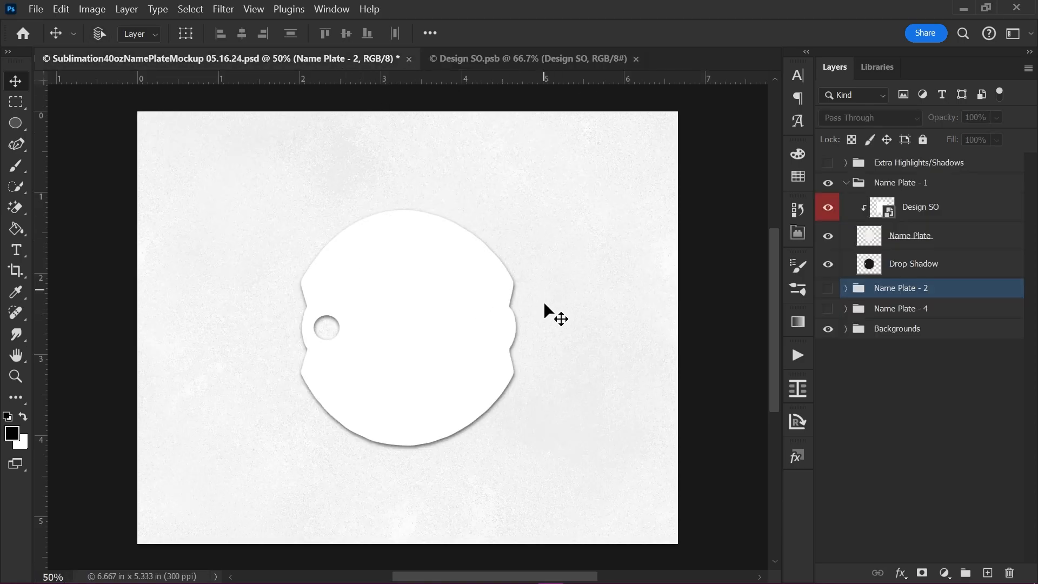
# Paste the glitter leopard artwork directly above the Design SO layer in the Name Plate - 1 group.
pyautogui.click(955, 211)
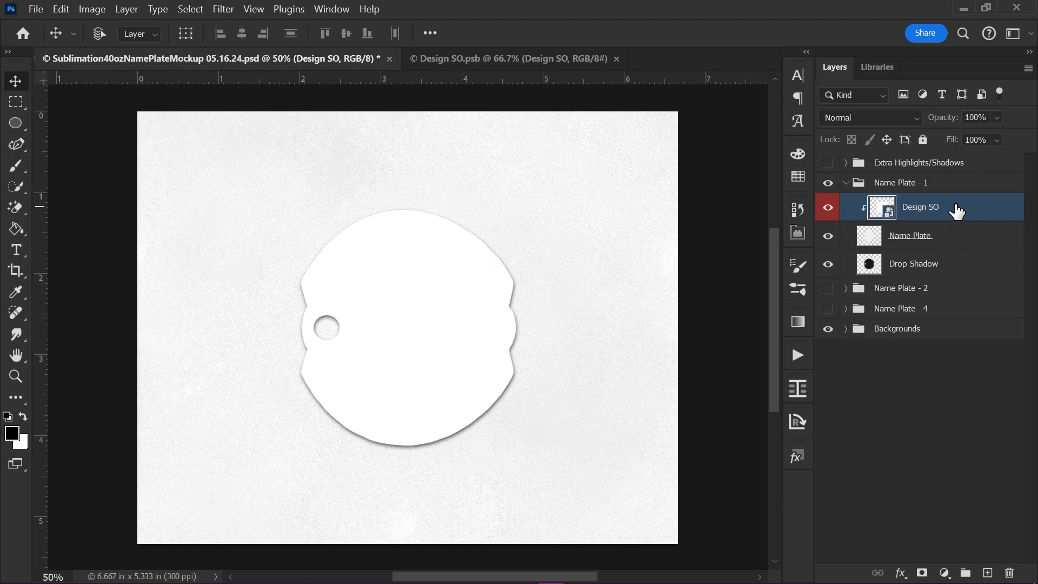
pyautogui.press('ctrl')
pyautogui.hotkey('ctrl', 'v')
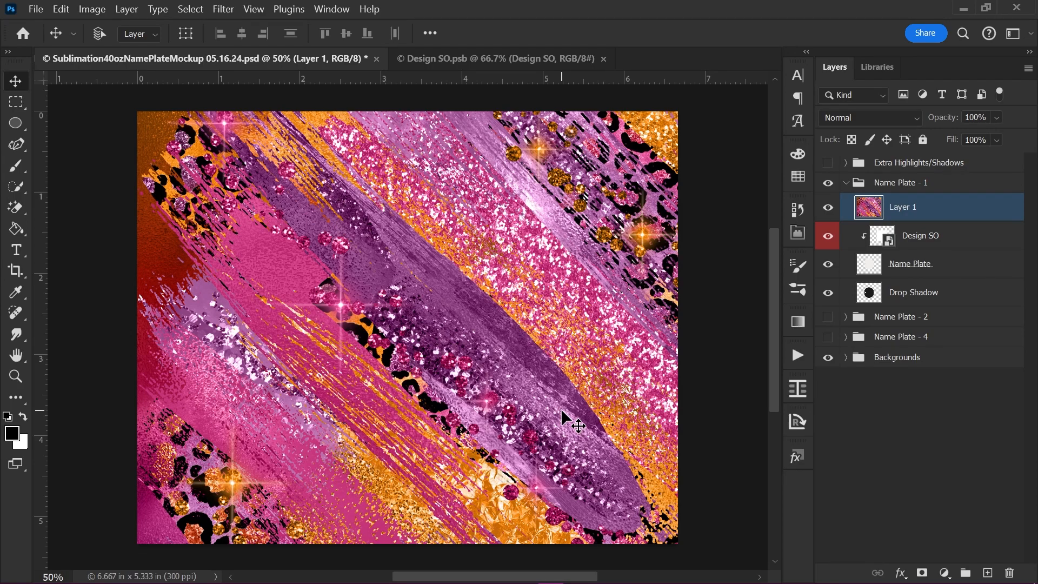
# Scale the pasted artwork to 36.06%, centred at X 1000 px, Y 800 px, and clip it to the name plate.
pyautogui.hotkey('ctrl', 't')
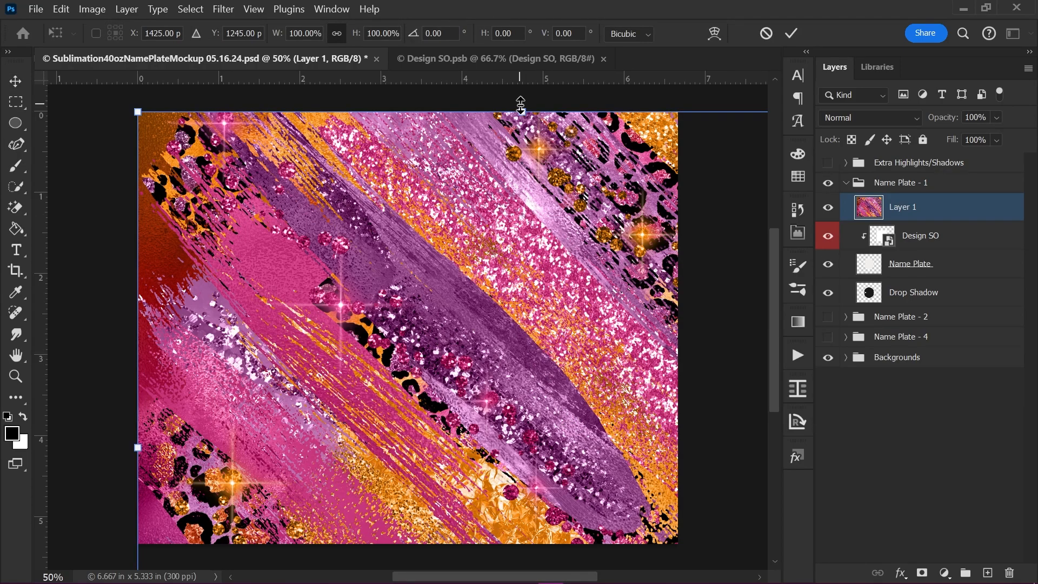
pyautogui.moveTo(522, 111); pyautogui.dragTo(419, 229)
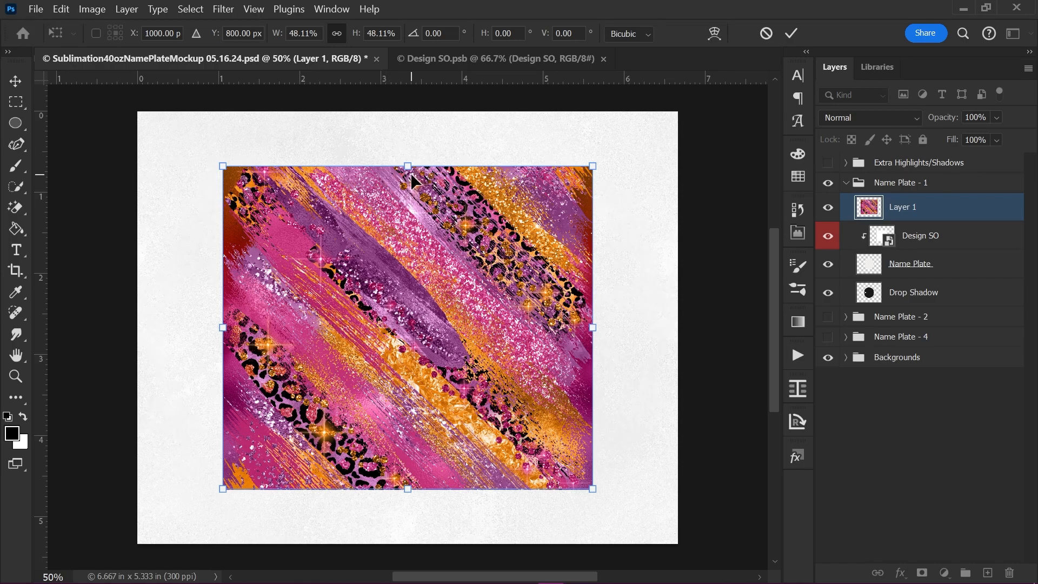
pyautogui.moveTo(406, 164); pyautogui.dragTo(414, 206)
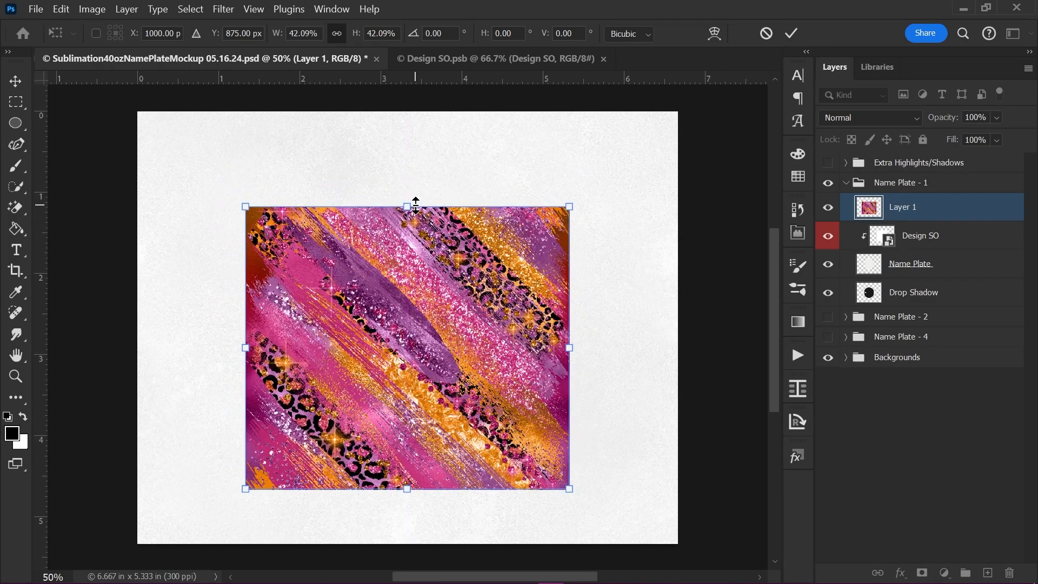
pyautogui.moveTo(411, 489); pyautogui.dragTo(394, 450)
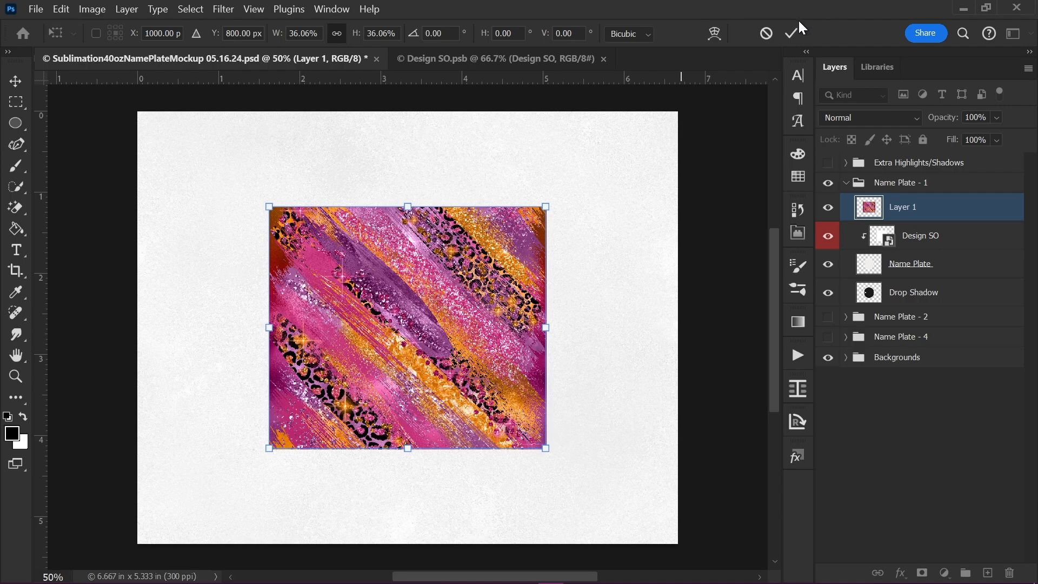
pyautogui.click(791, 35)
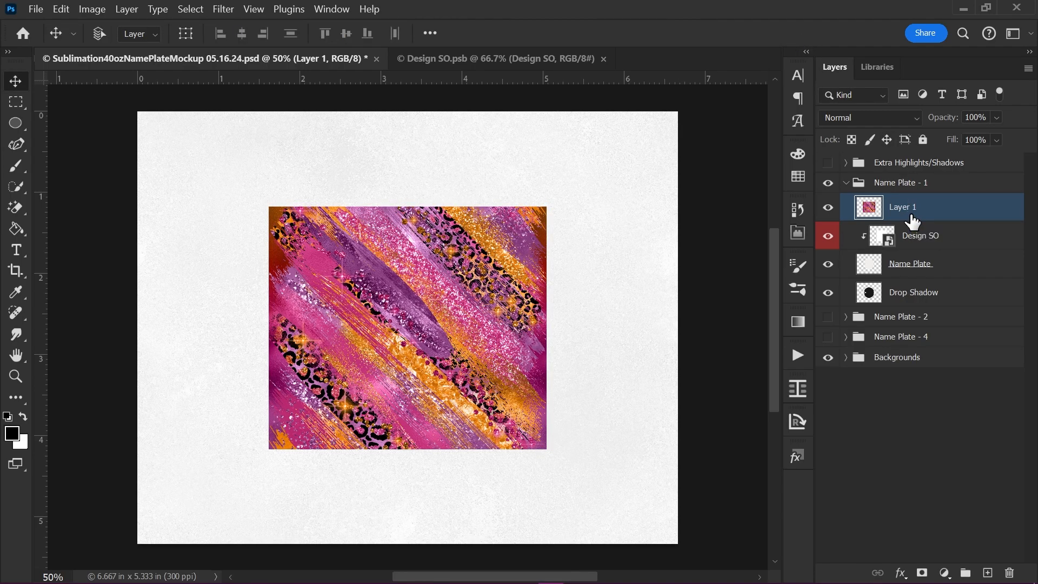
pyautogui.rightClick(955, 217)
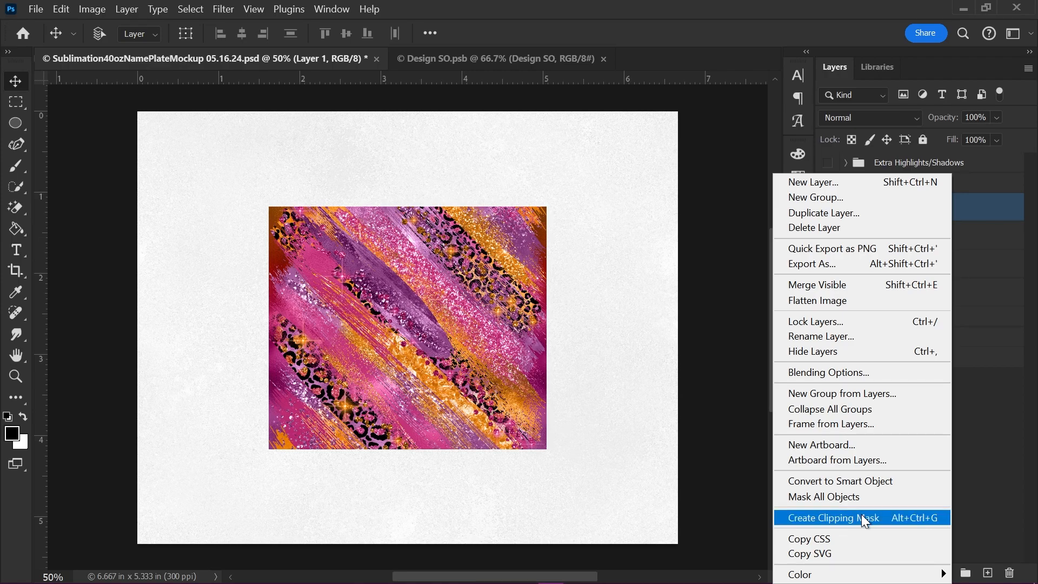
pyautogui.click(891, 519)
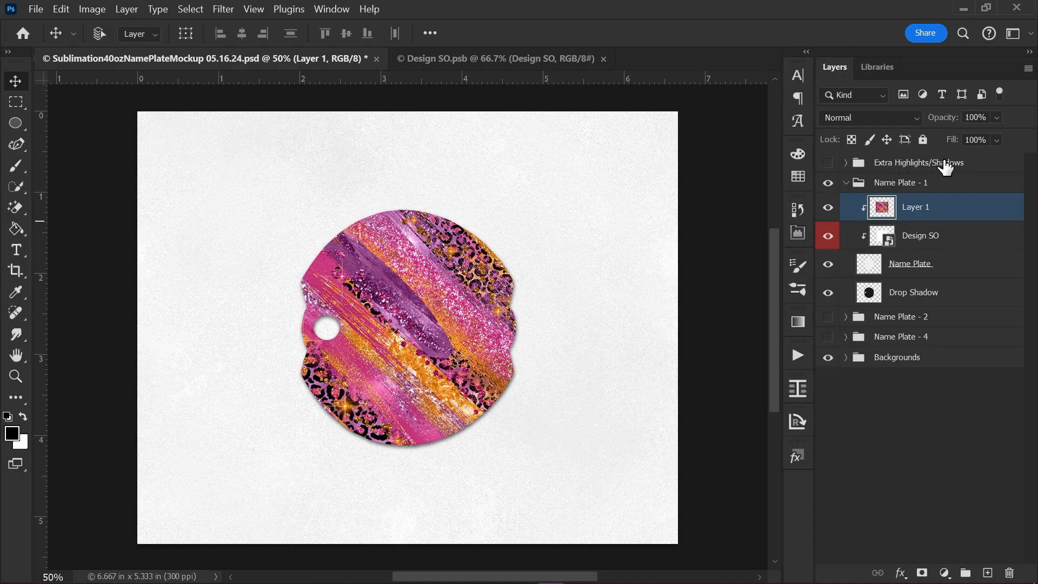
# Show and expand the Extra Highlights/Shadows group and open the settings of its Brightness/Contrast 1 adjustment.
pyautogui.click(829, 163)
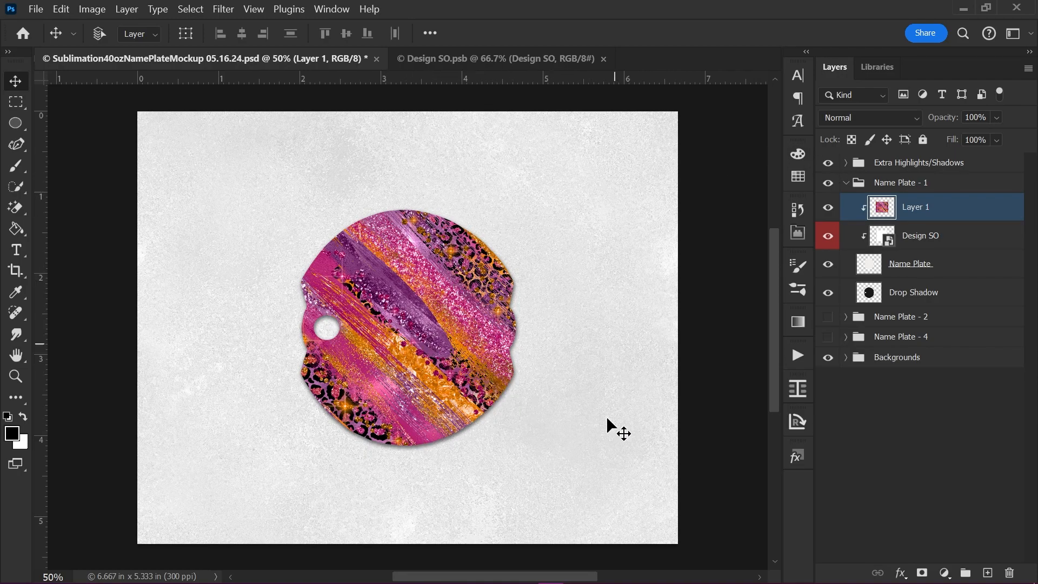
pyautogui.click(847, 163)
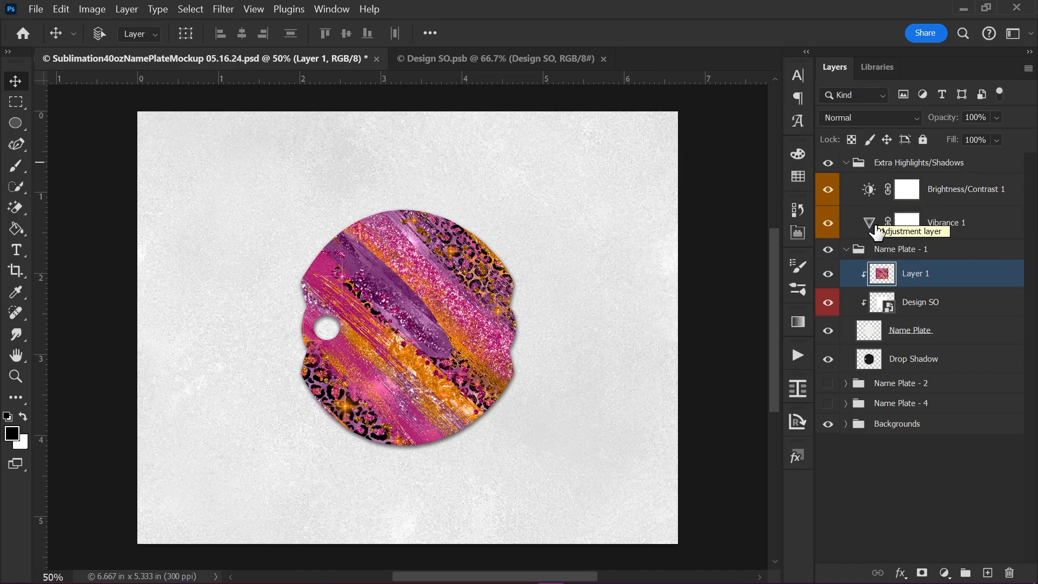
pyautogui.doubleClick(869, 192)
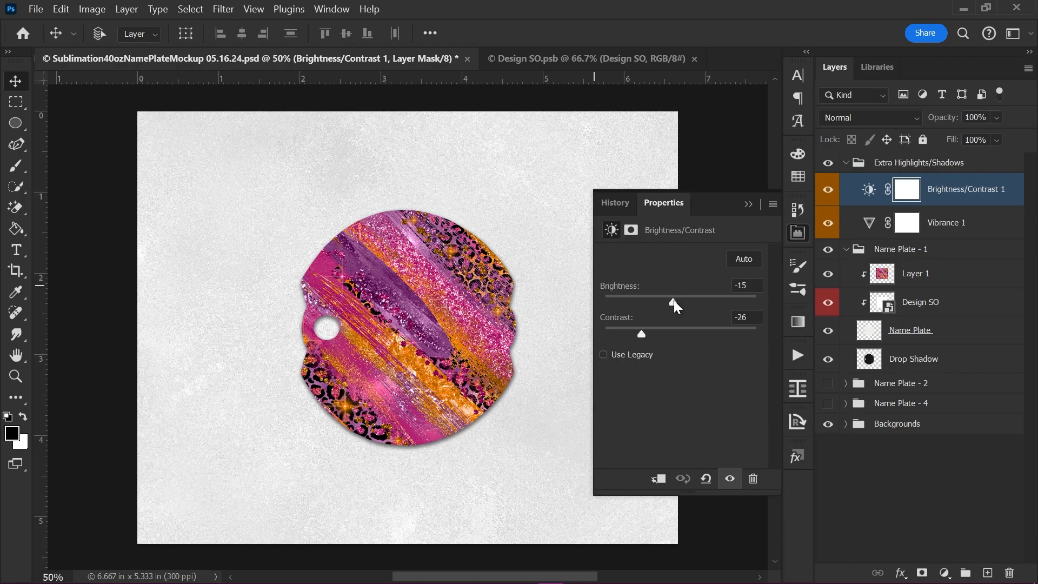
# Try a brightness of -30 on the Brightness/Contrast 1 adjustment and set it back to -15.
pyautogui.moveTo(673, 300)
pyautogui.mouseDown()
pyautogui.moveTo(637, 303)
pyautogui.moveTo(731, 275)
pyautogui.moveTo(633, 294)
pyautogui.moveTo(667, 287)
pyautogui.mouseUp()
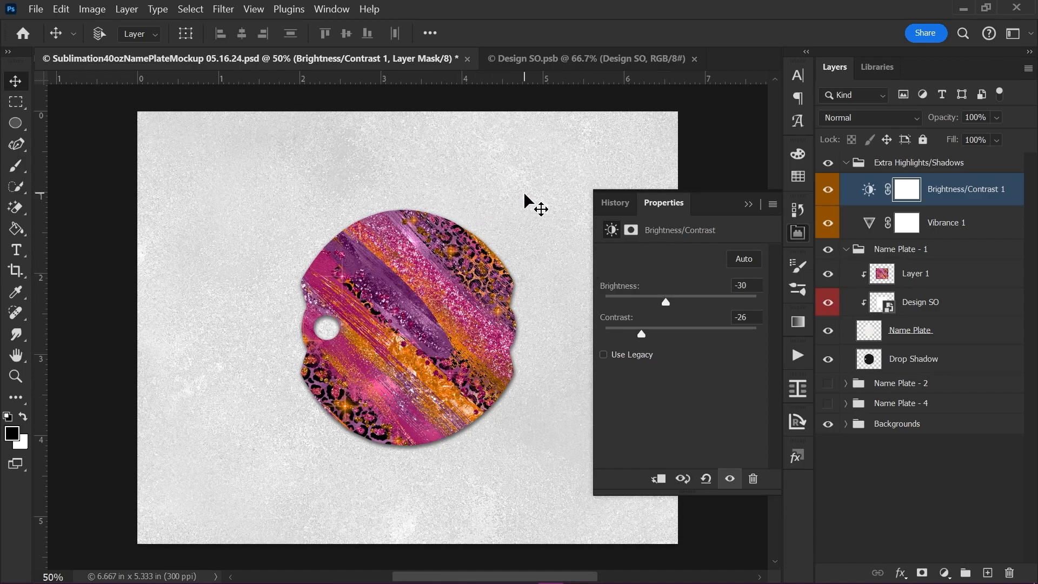
pyautogui.click(672, 300)
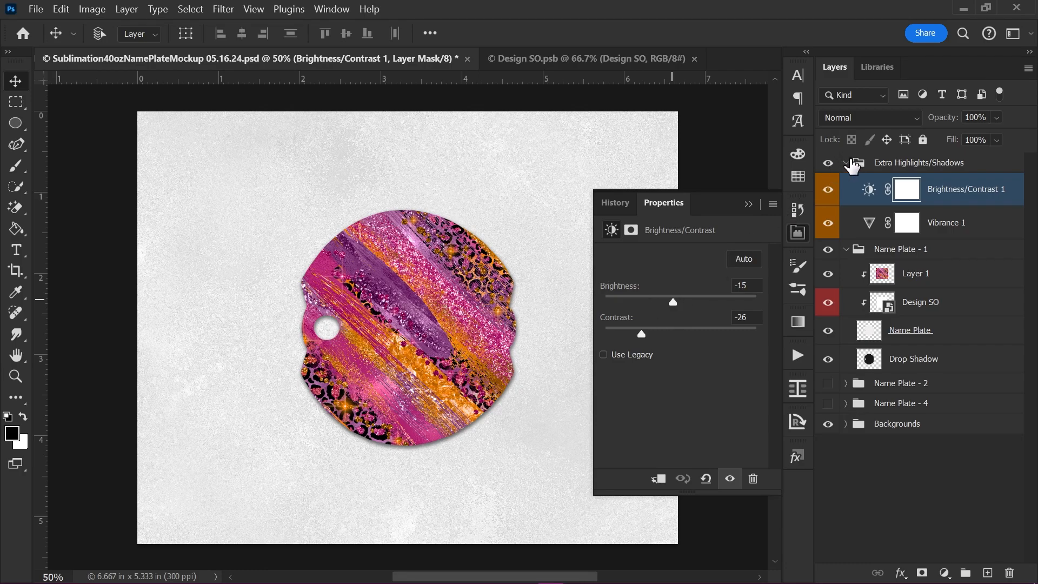
# View the Vibrance 1 adjustment's settings, close them and collapse the Extra Highlights/Shadows group.
pyautogui.click(869, 223)
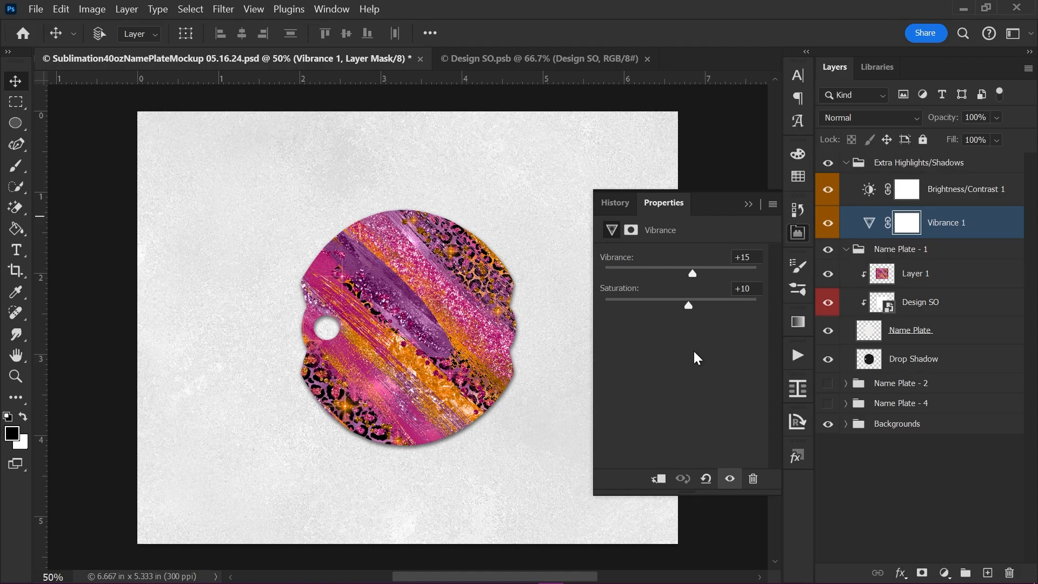
pyautogui.click(748, 204)
pyautogui.click(846, 163)
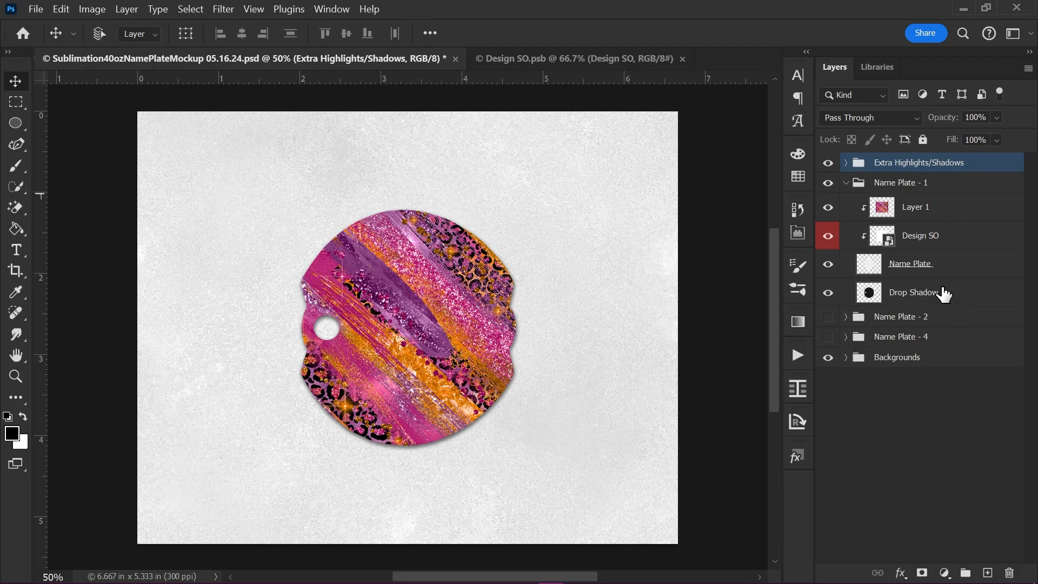
# Select the Drop Shadow layer in Name Plate - 1 and look inside the Name Plate - 2 group, collapsing its Both at Once subgroup.
pyautogui.click(923, 299)
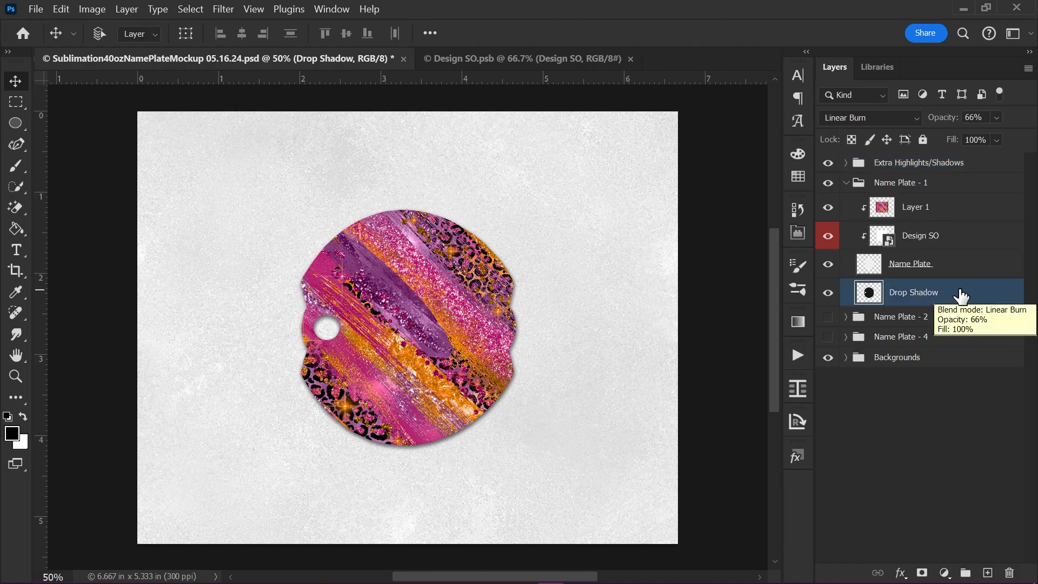
pyautogui.click(846, 317)
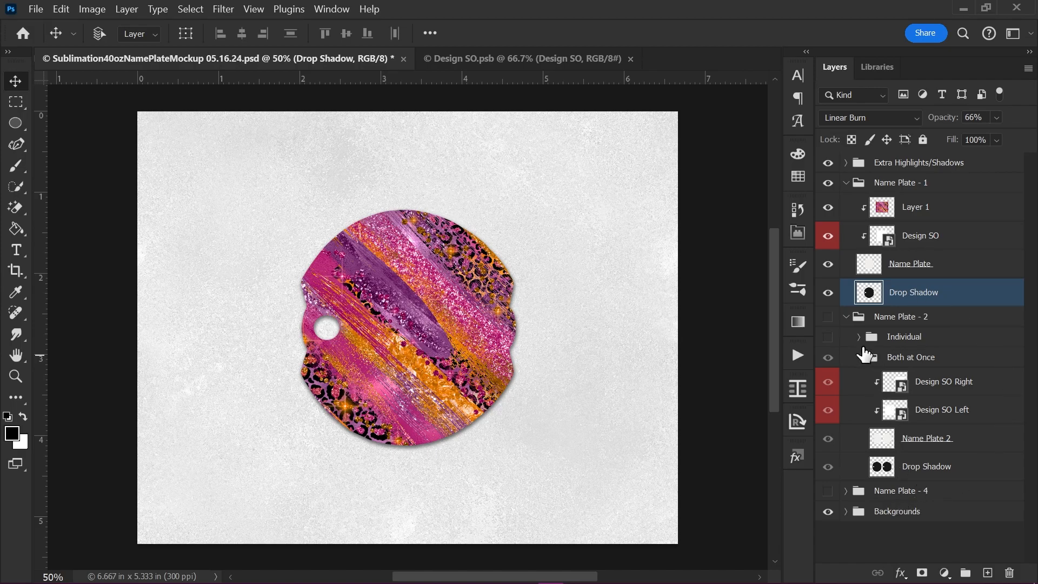
pyautogui.click(860, 358)
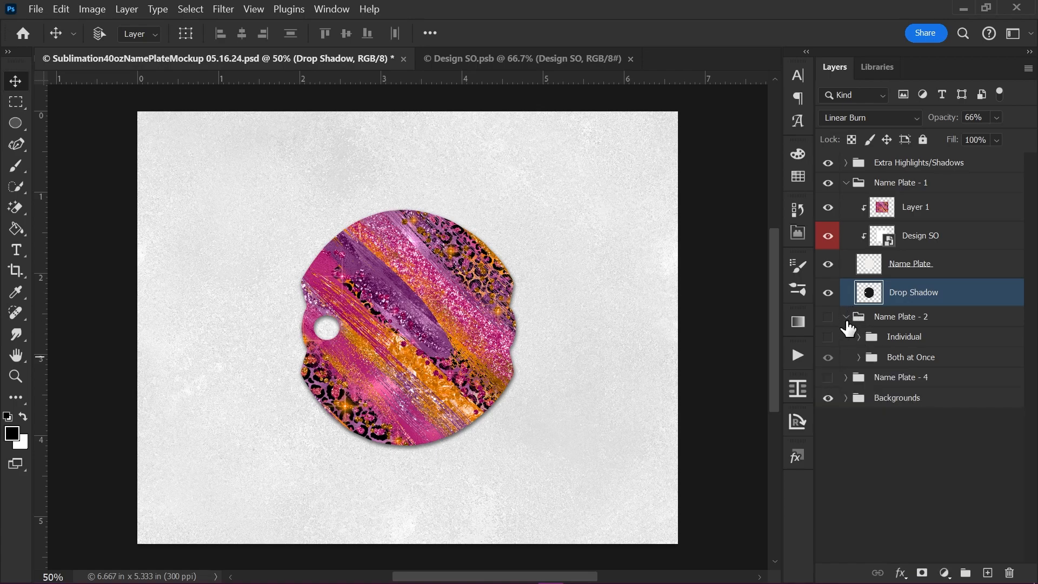
pyautogui.click(847, 318)
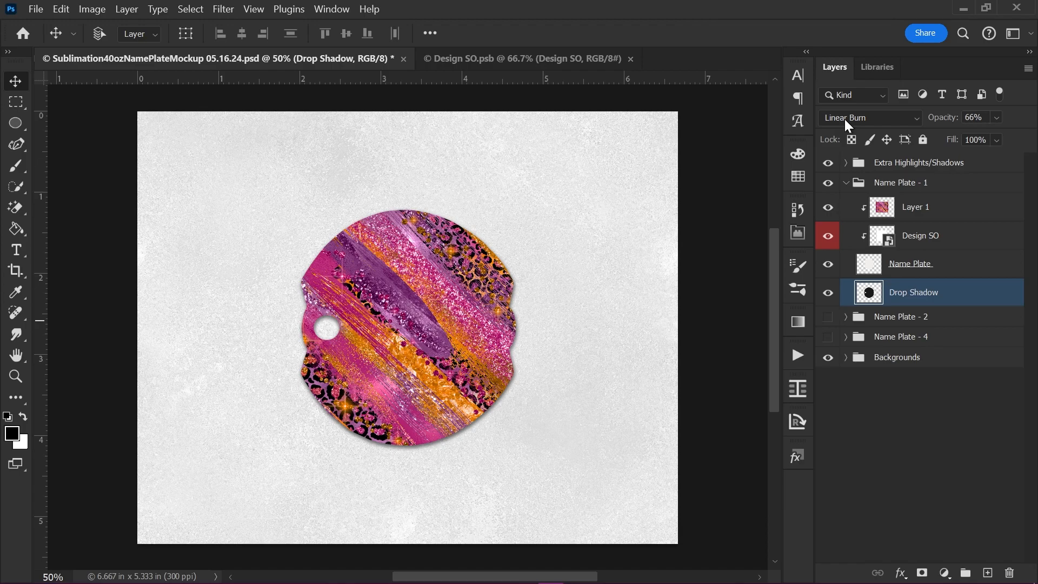
# Try an opacity of 82% on the Drop Shadow layer and set it back to 66%.
pyautogui.click(995, 121)
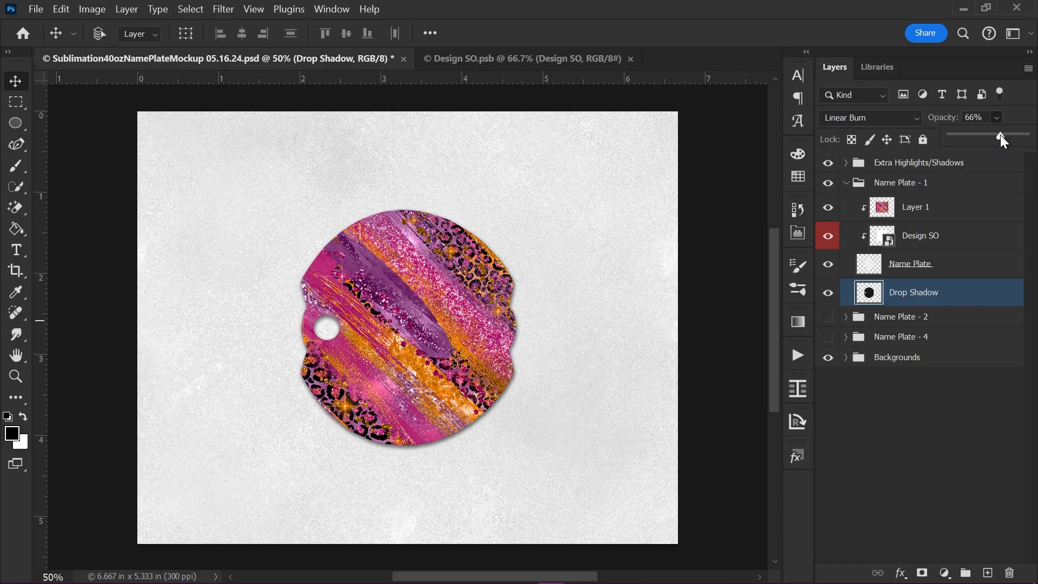
pyautogui.moveTo(991, 136); pyautogui.dragTo(979, 136)
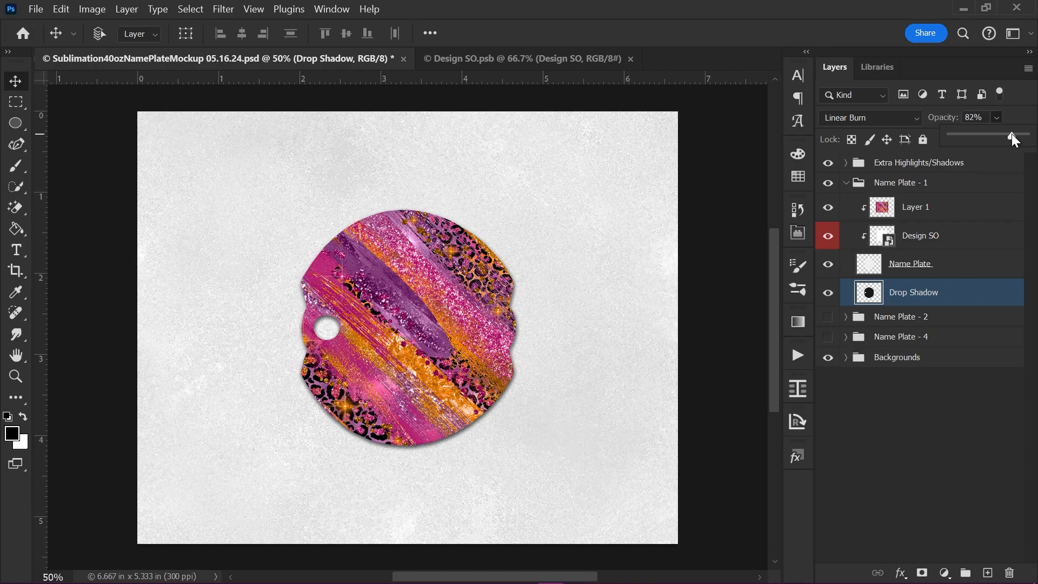
pyautogui.moveTo(1011, 135); pyautogui.dragTo(997, 137)
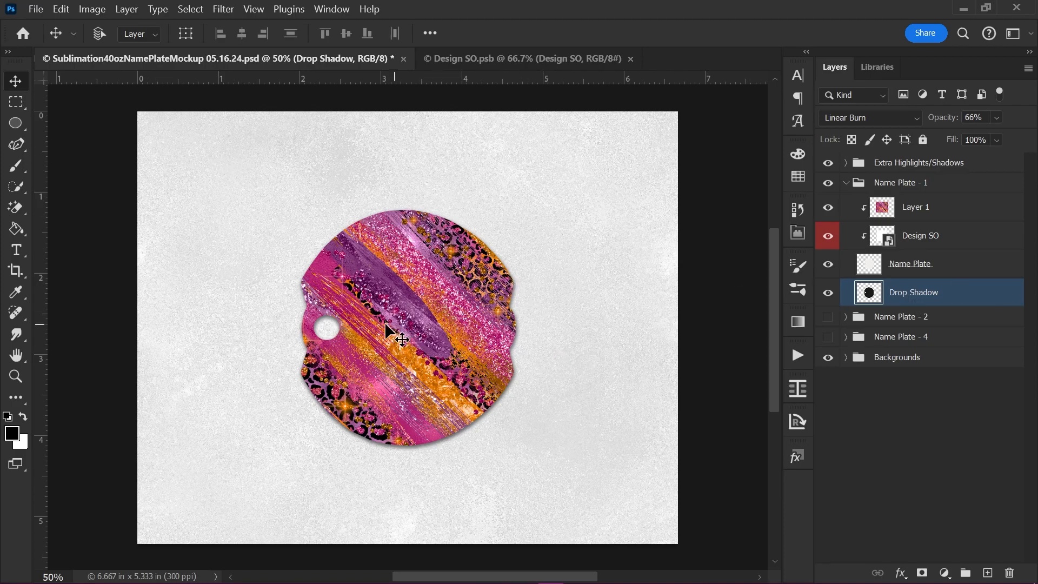
# Expand the Backgrounds group and preview the marble, wood and paper backgrounds, ending with White Shimmer showing again.
pyautogui.moveTo(433, 583)
pyautogui.click(846, 358)
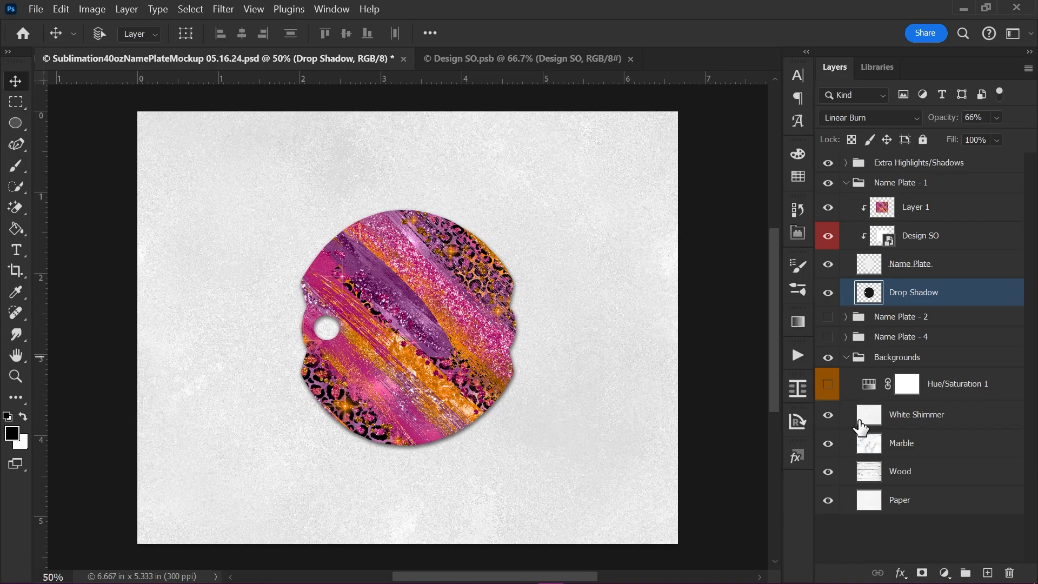
pyautogui.click(829, 415)
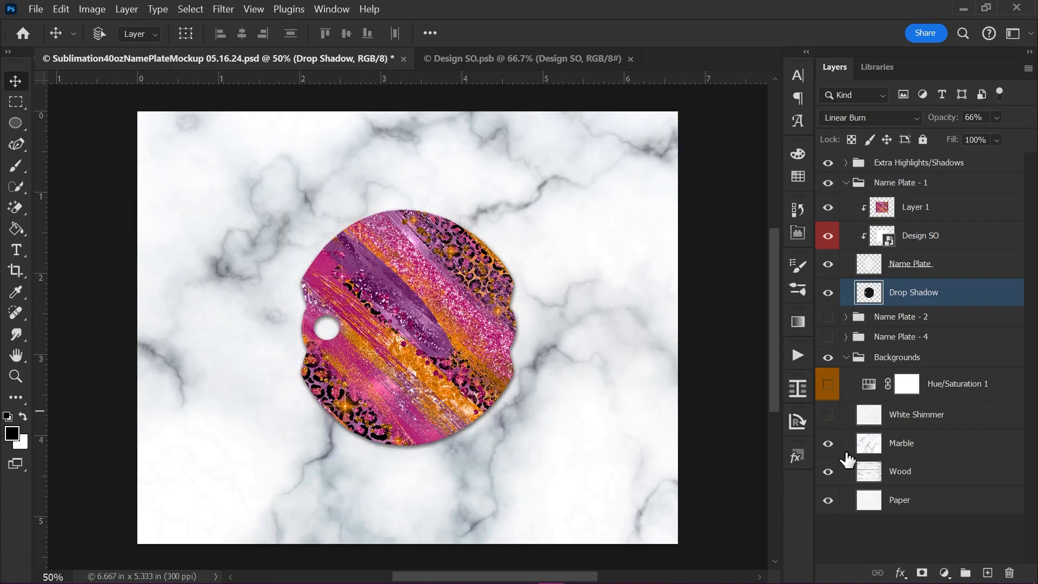
pyautogui.click(829, 445)
pyautogui.click(828, 472)
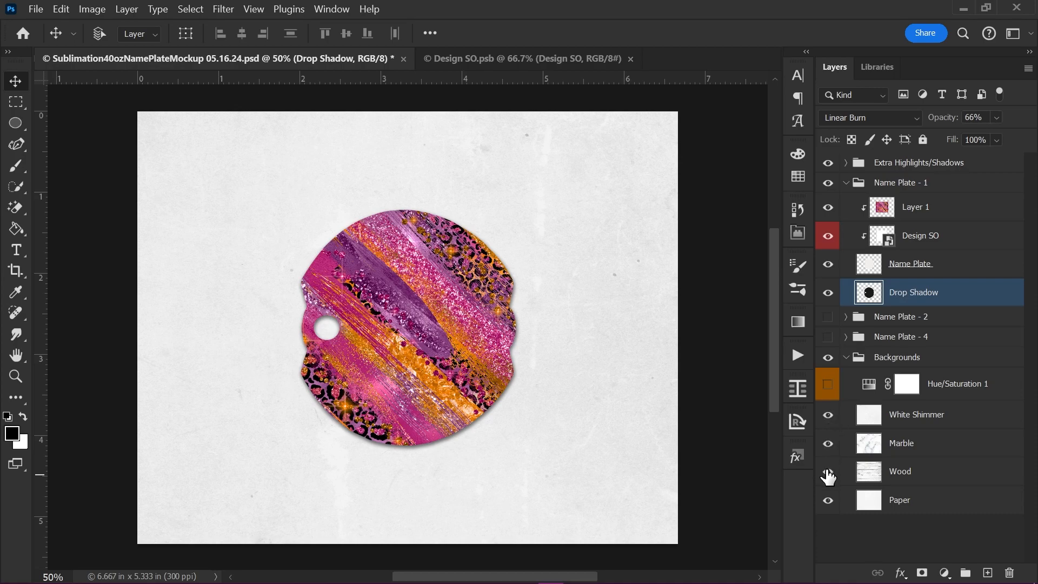
pyautogui.moveTo(828, 474); pyautogui.dragTo(847, 416)
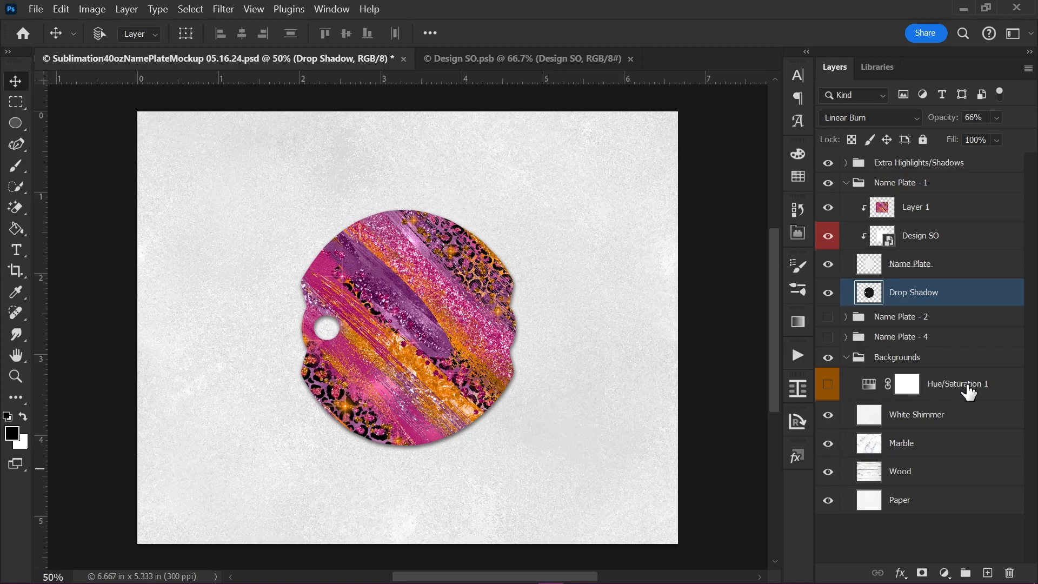
# Show the Hue/Saturation 1 adjustment in Backgrounds and set its hue to 173, saturation to 58 and lightness to -27.
pyautogui.click(828, 384)
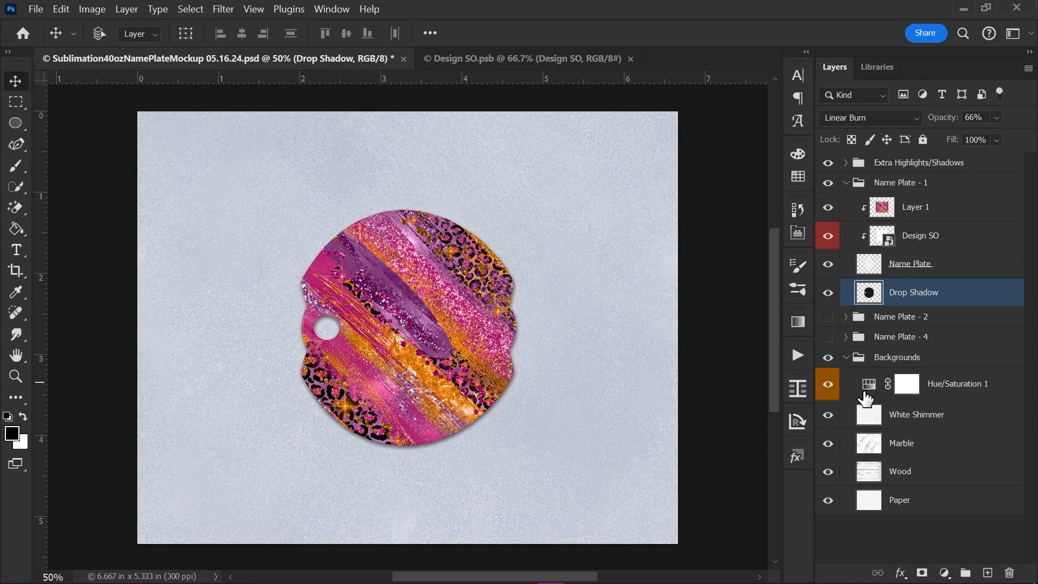
pyautogui.doubleClick(870, 385)
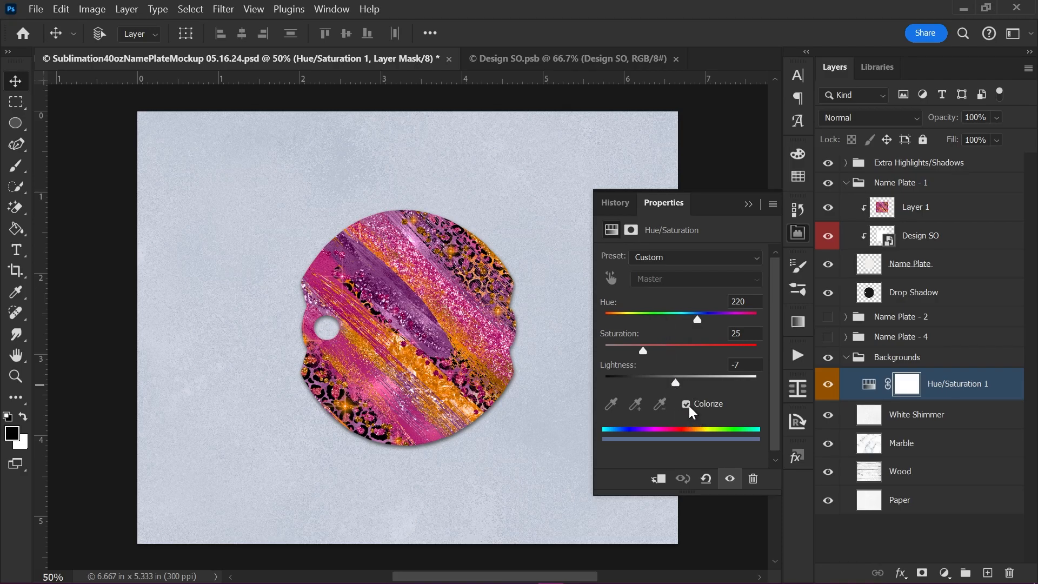
pyautogui.moveTo(643, 352); pyautogui.dragTo(659, 385)
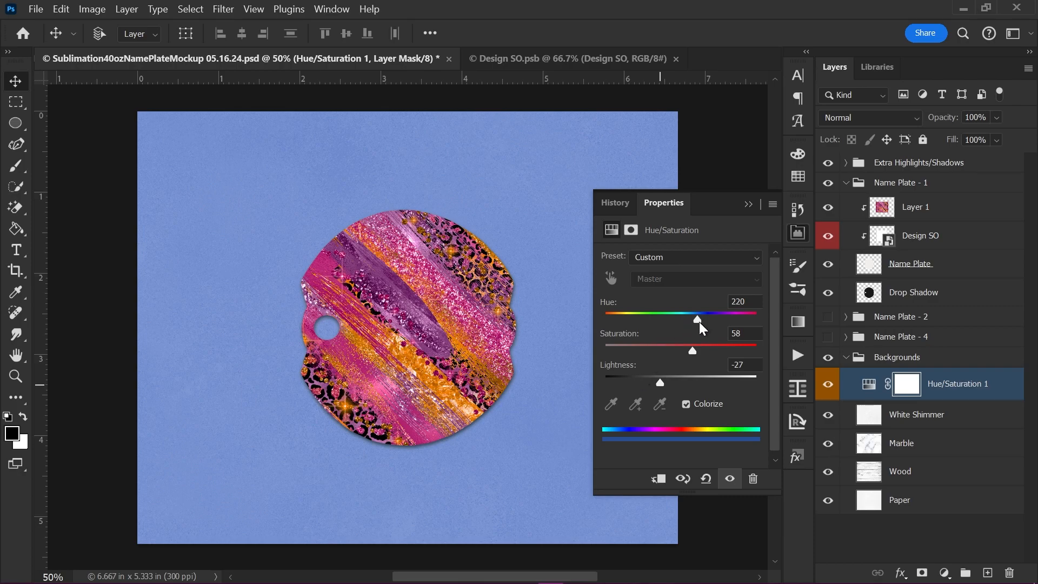
pyautogui.moveTo(699, 320)
pyautogui.mouseDown()
pyautogui.moveTo(731, 313)
pyautogui.moveTo(613, 321)
pyautogui.moveTo(679, 318)
pyautogui.mouseUp()
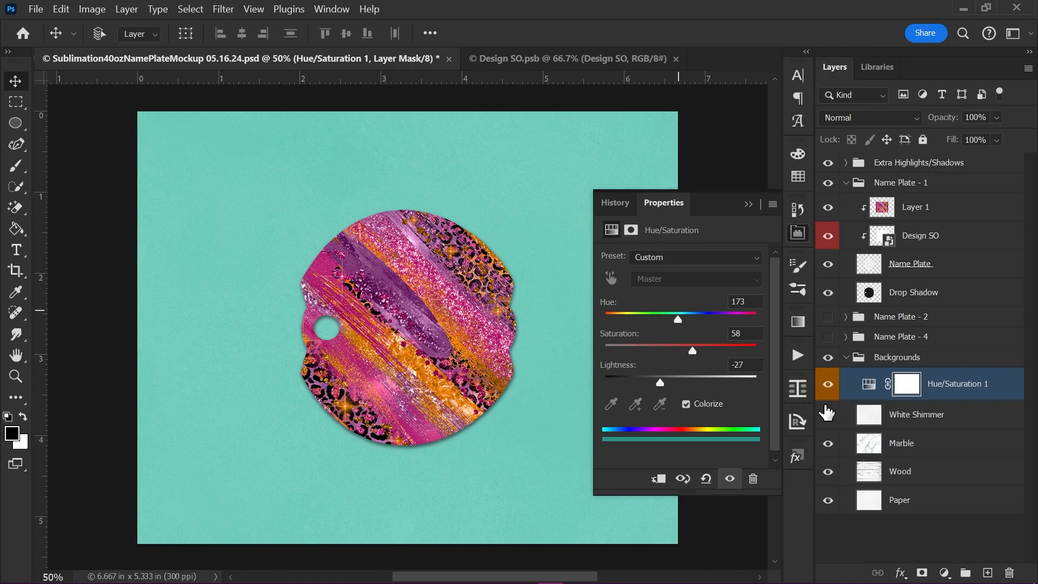
# Try the Color and Overlay blend modes on the Hue/Saturation 1 adjustment over the shimmer and marble backgrounds, returning it to Normal.
pyautogui.click(842, 118)
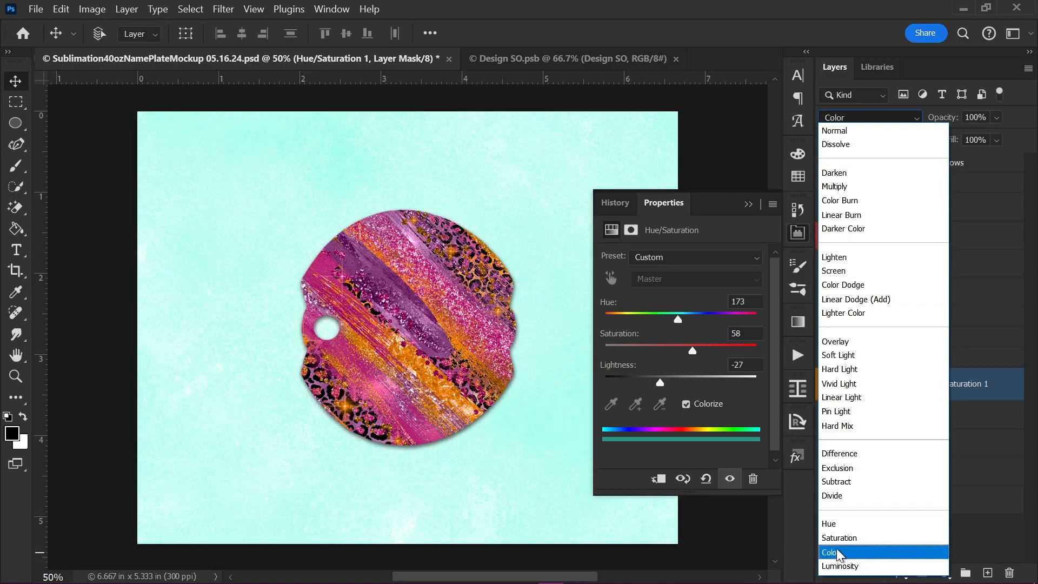
pyautogui.click(836, 552)
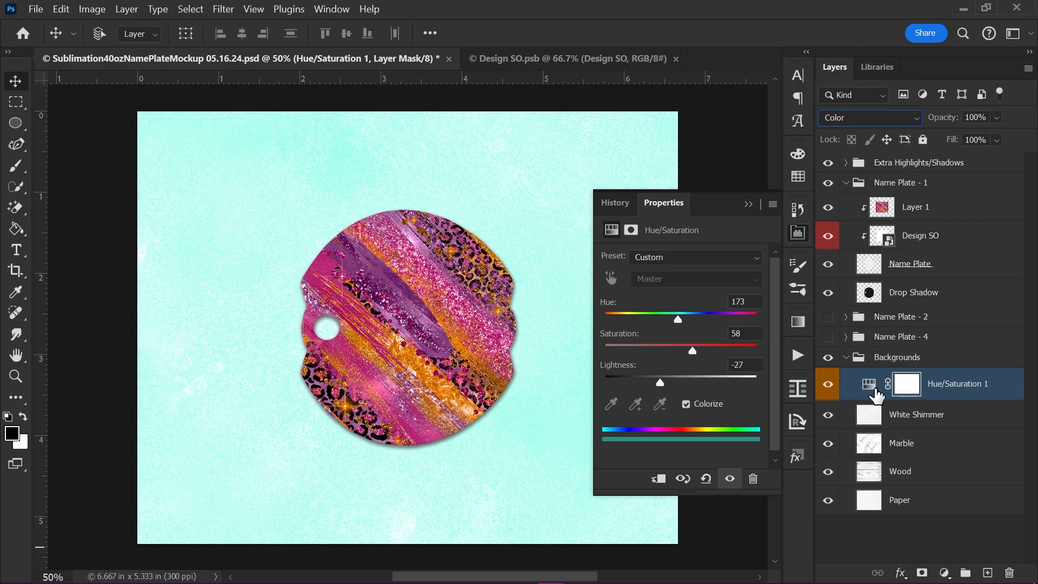
pyautogui.click(828, 415)
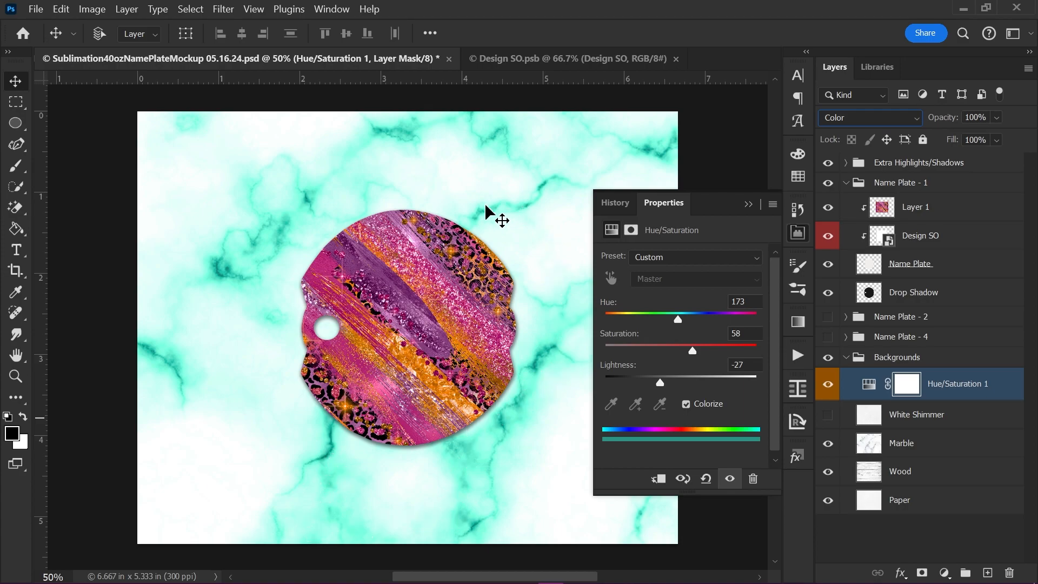
pyautogui.click(858, 119)
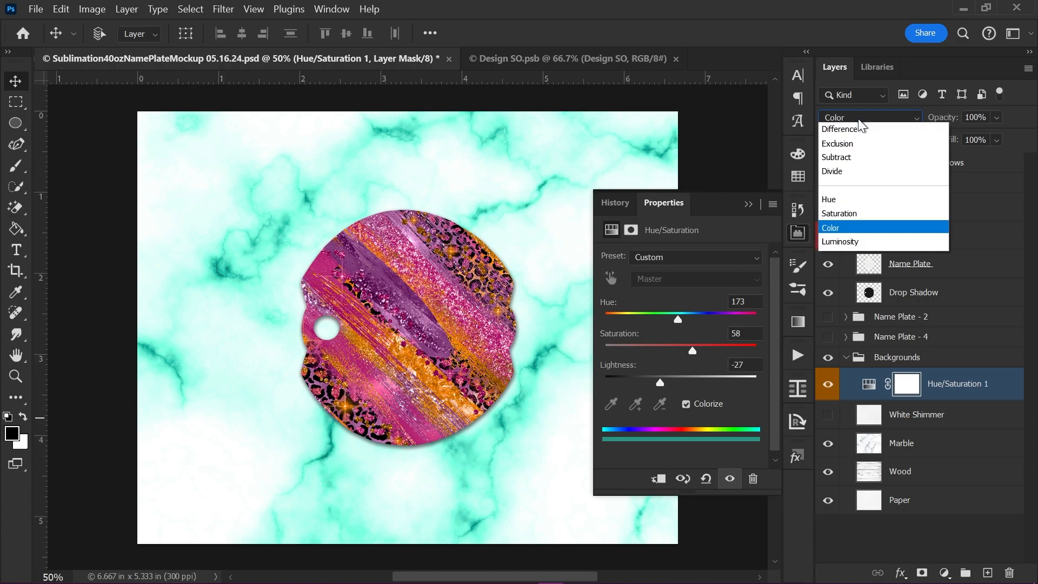
pyautogui.click(863, 129)
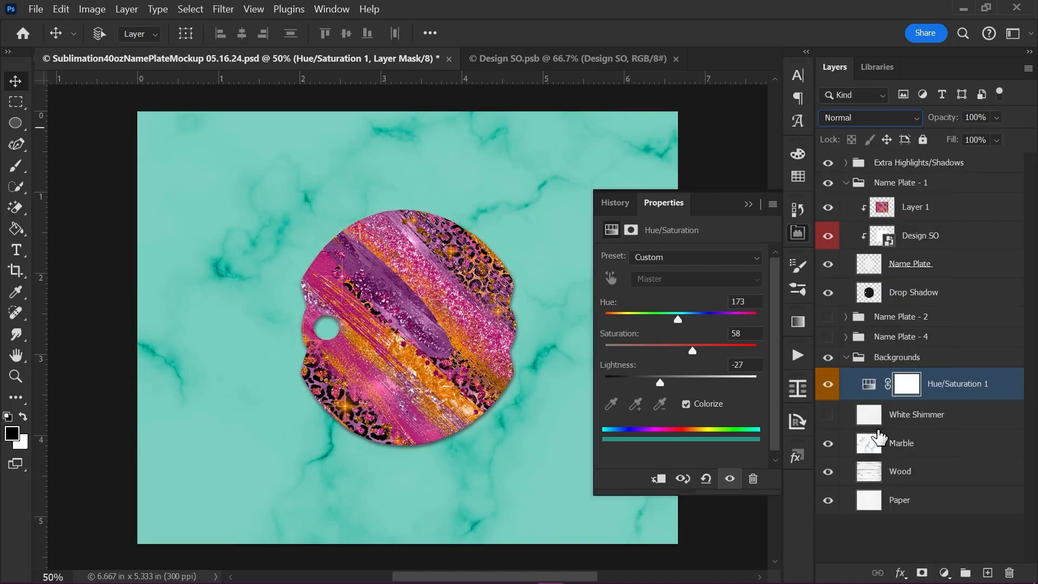
pyautogui.click(848, 117)
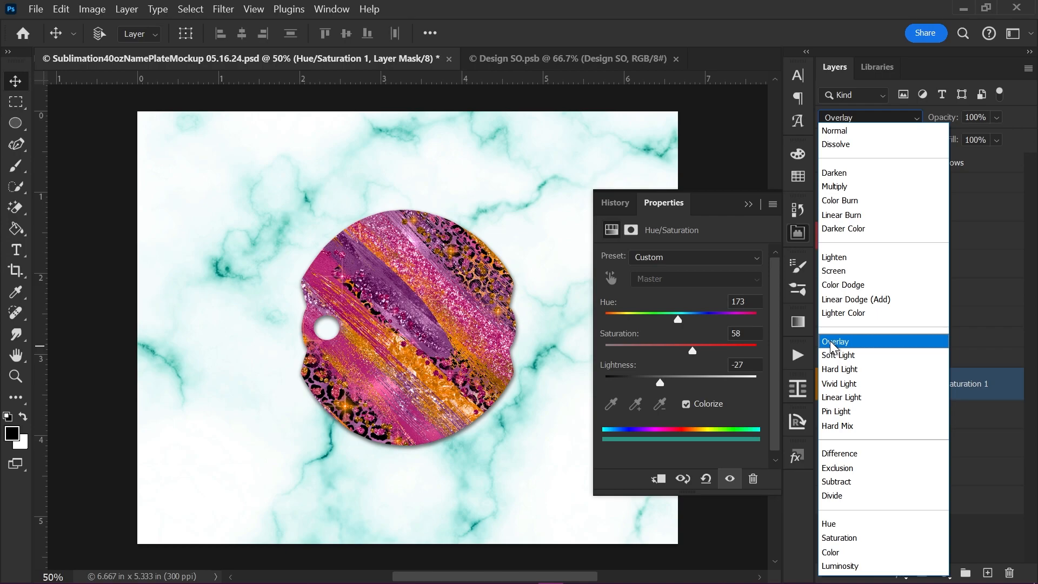
pyautogui.click(787, 508)
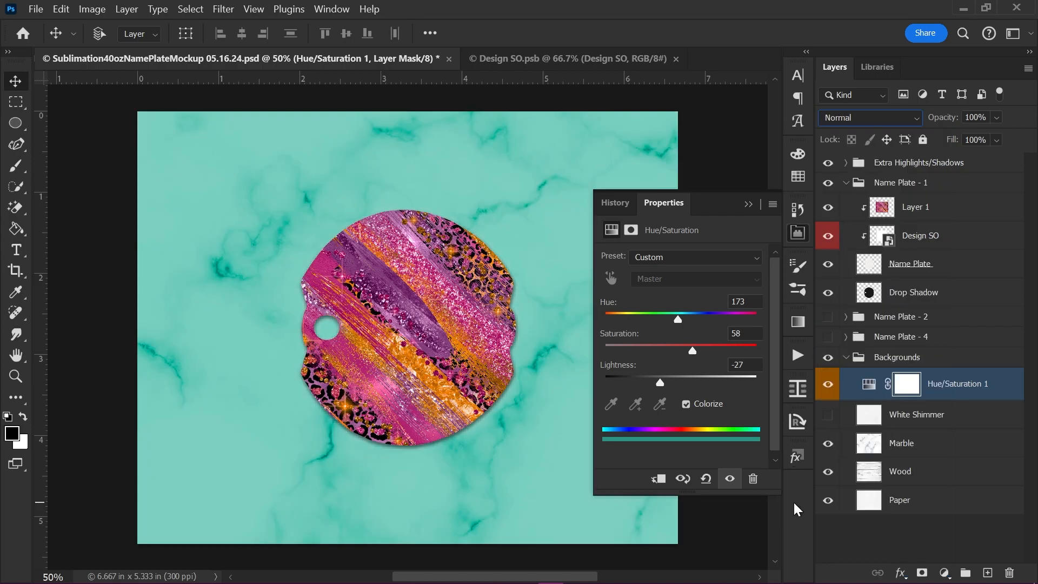
# Show the White Shimmer layer, hide the Hue/Saturation 1 adjustment and collapse the Backgrounds group.
pyautogui.click(827, 414)
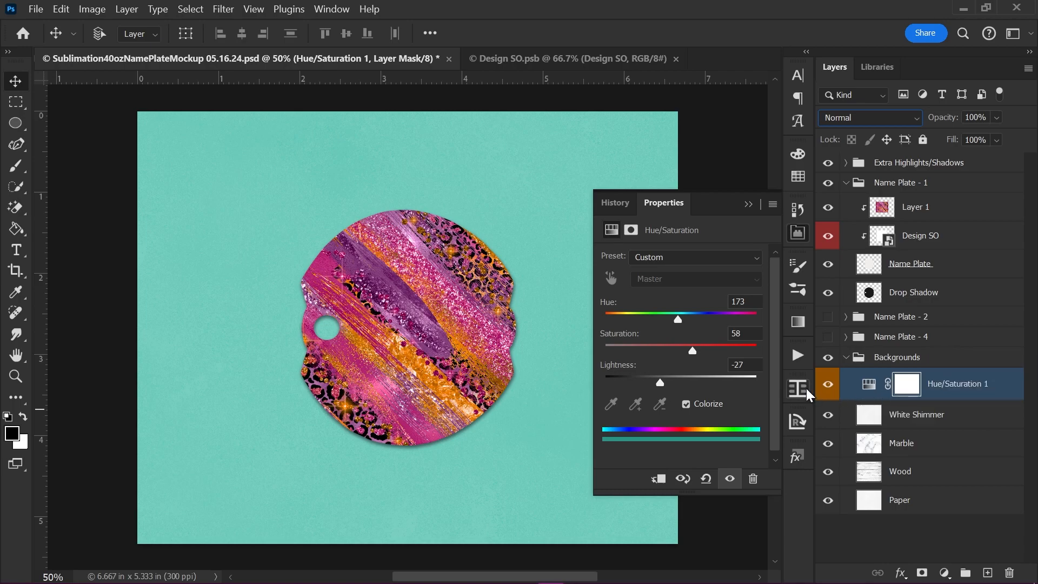
pyautogui.click(828, 384)
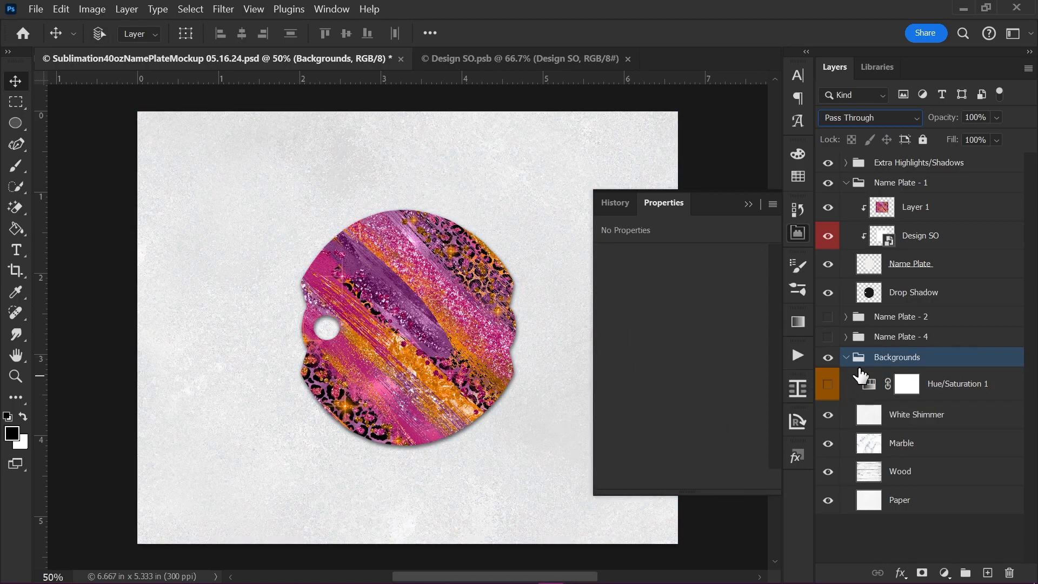
pyautogui.click(846, 358)
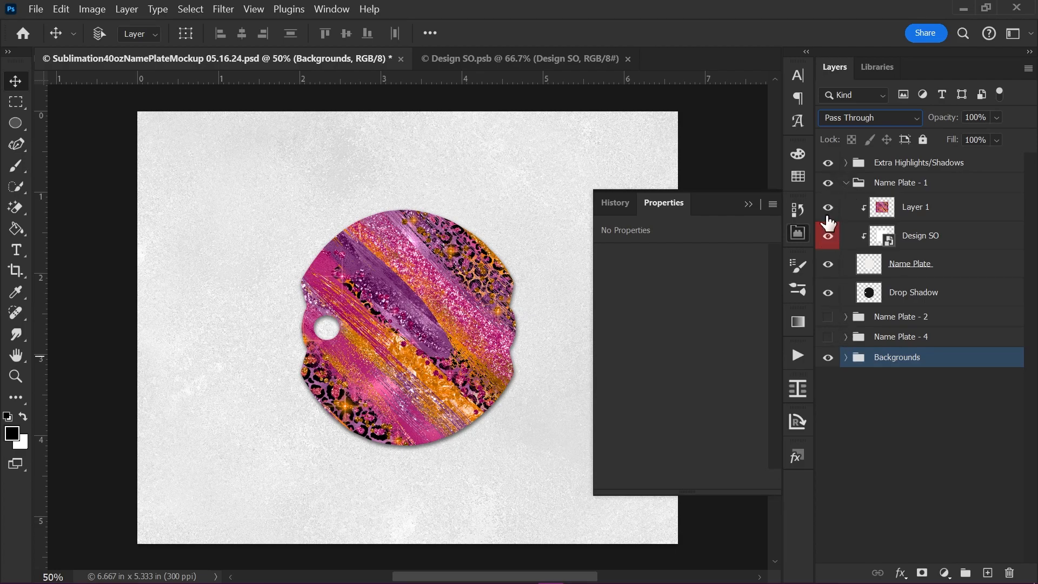
# Hide the Name Plate - 1 group and show Name Plate - 2 with its Individual group visible instead of Both at Once.
pyautogui.click(828, 183)
pyautogui.click(827, 316)
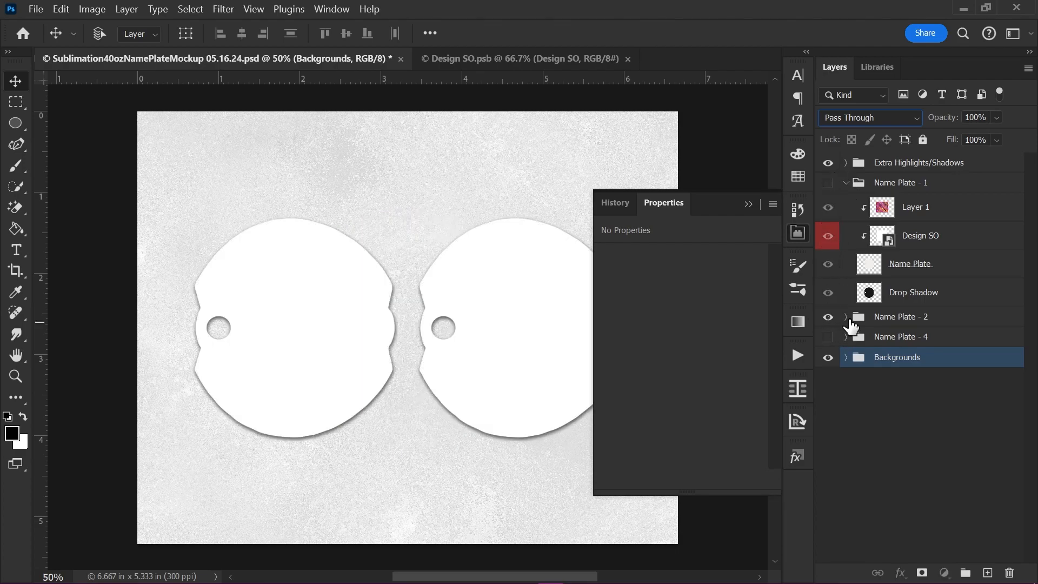
pyautogui.click(846, 316)
pyautogui.click(828, 357)
pyautogui.click(828, 336)
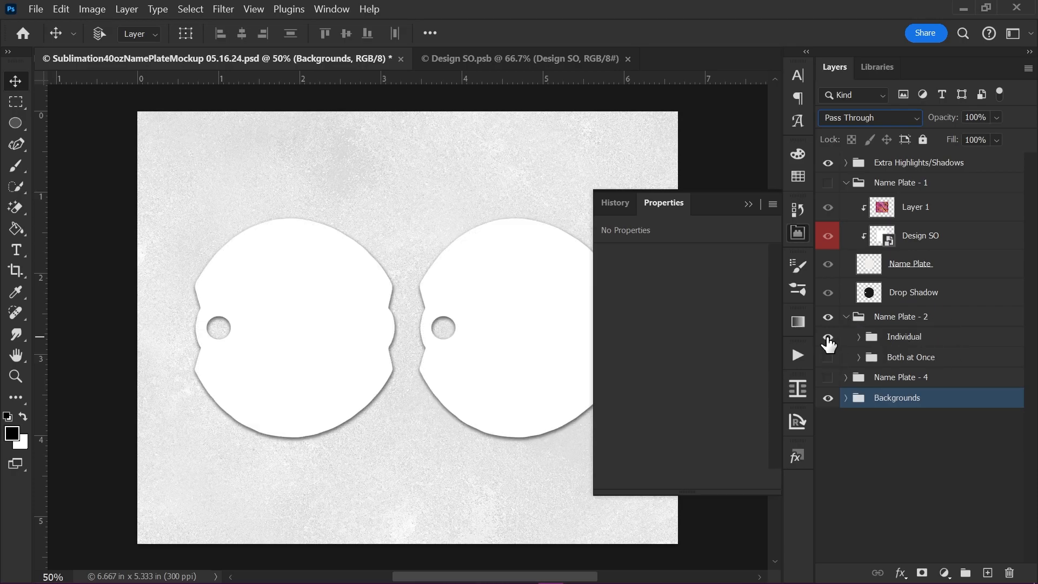
pyautogui.click(747, 204)
# Paste the artwork into Design SO.psb, scale it to 43.37% centred at X 487.5 px, Y 540 px, and save the file.
pyautogui.click(513, 56)
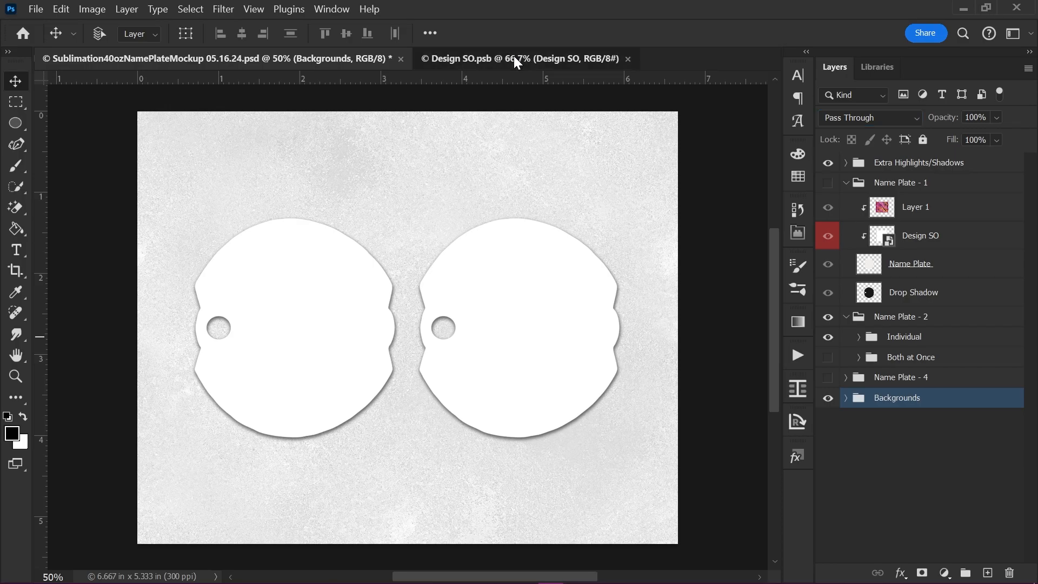
pyautogui.hotkey('ctrl', 't')
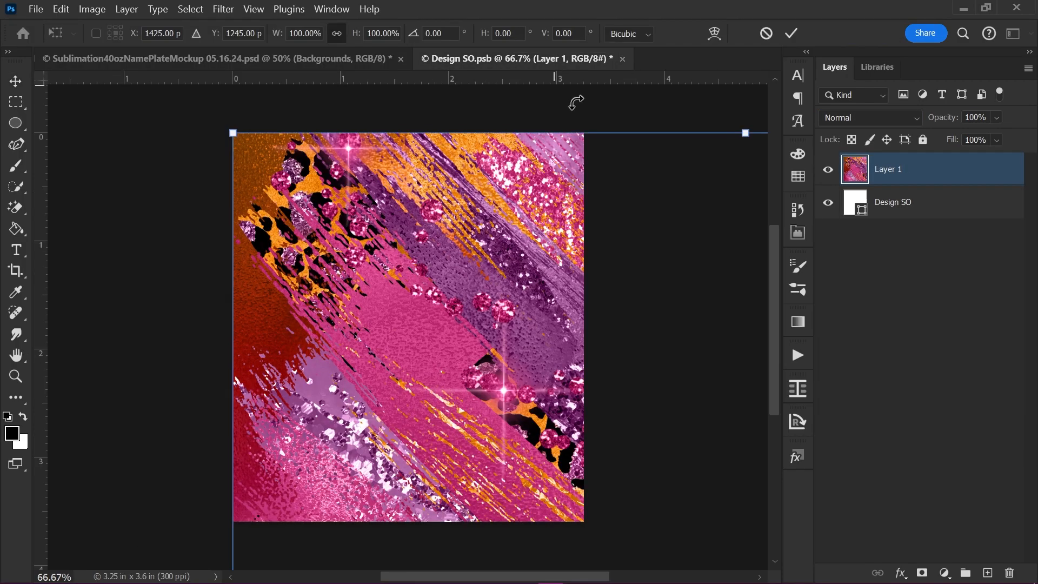
pyautogui.moveTo(746, 132); pyautogui.dragTo(451, 260)
pyautogui.moveTo(454, 395); pyautogui.dragTo(406, 271)
pyautogui.moveTo(408, 532); pyautogui.dragTo(409, 521)
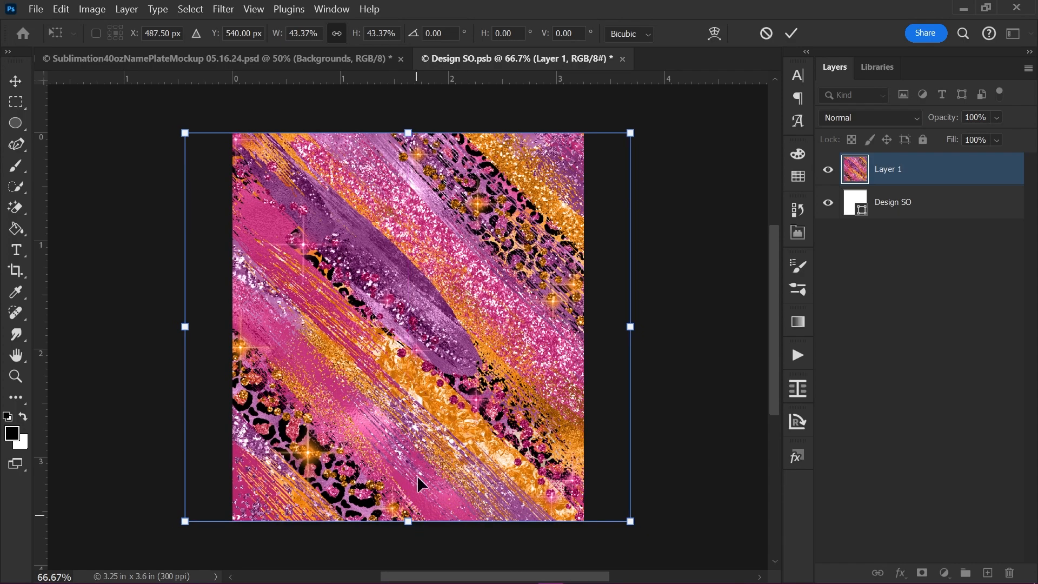
pyautogui.click(793, 31)
pyautogui.hotkey('ctrl', 's')
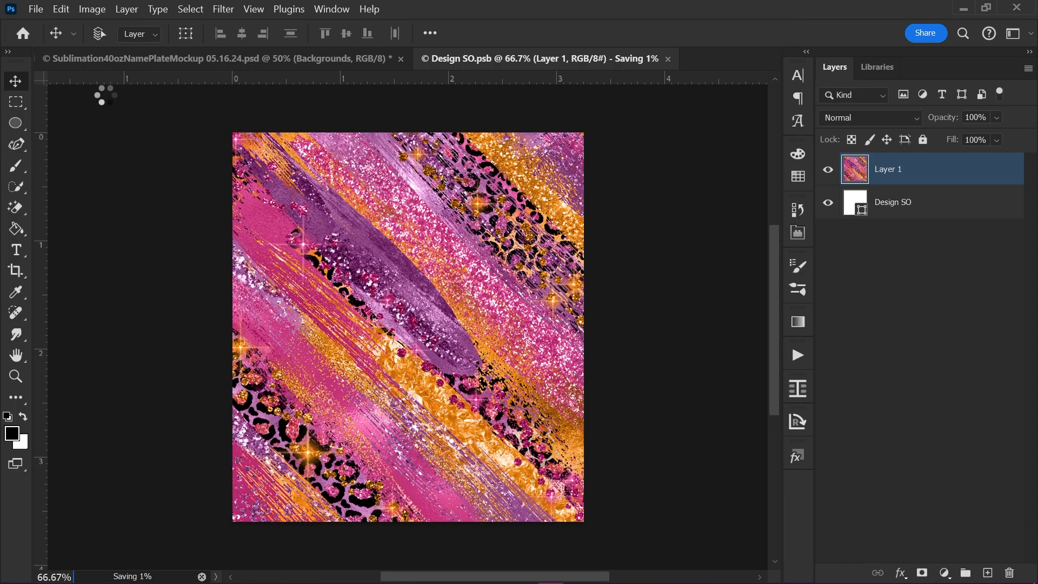
# Return to the mockup document, expand the Individual group of Name Plate - 2 and open the Design SO Right smart object.
pyautogui.click(176, 61)
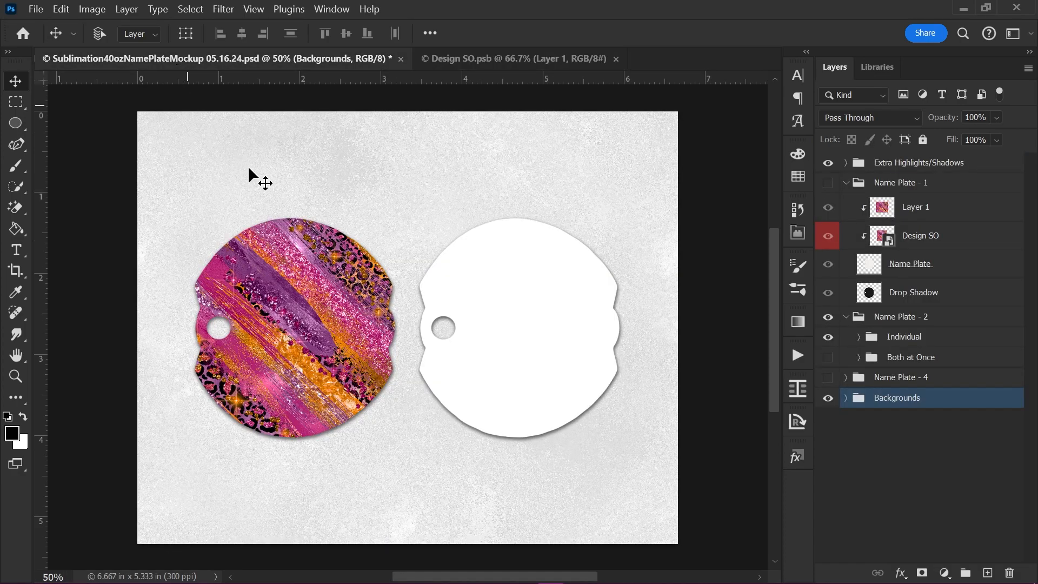
pyautogui.click(859, 337)
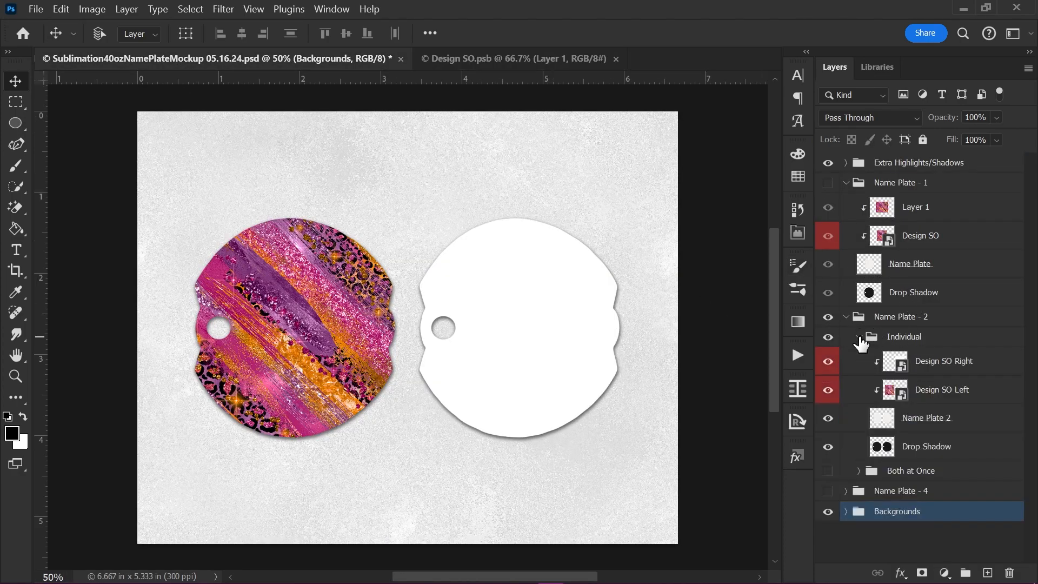
pyautogui.doubleClick(894, 372)
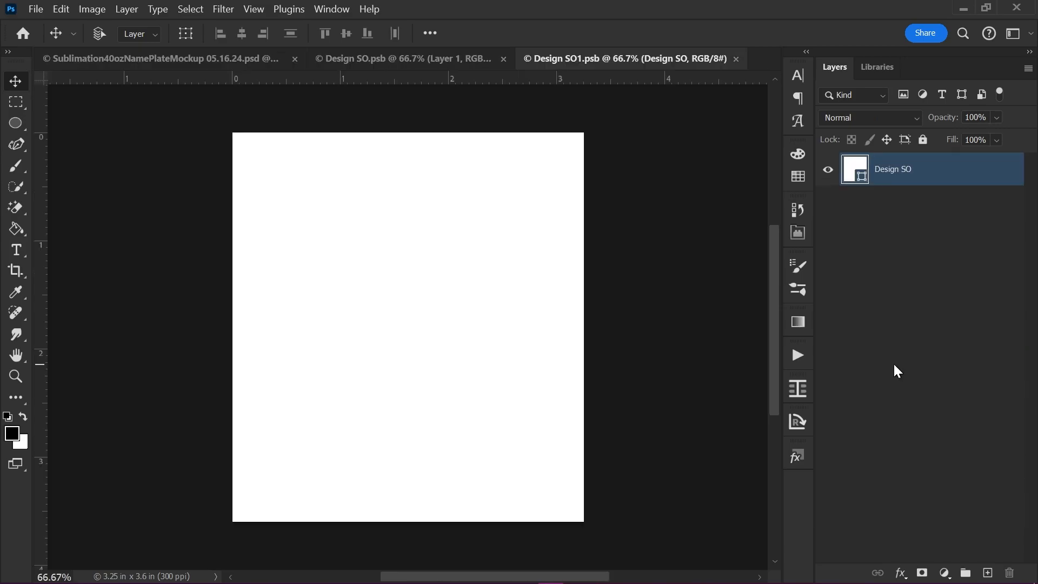
# Open Navy Teal Green Glitter Milky Way.jpg, copy the whole image and paste it into Design SO1.psb.
pyautogui.click(31, 12)
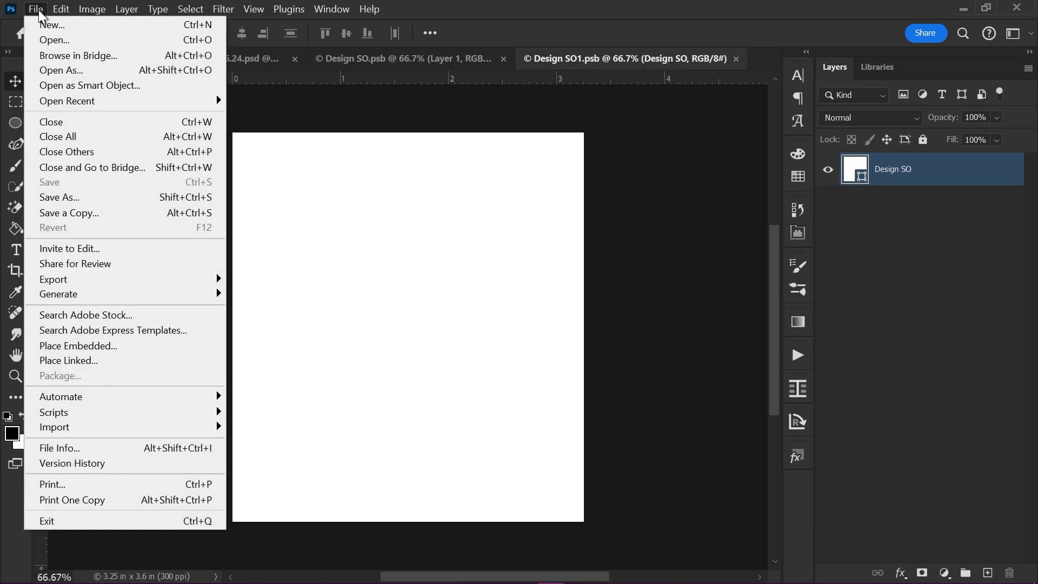
pyautogui.click(46, 37)
pyautogui.doubleClick(228, 303)
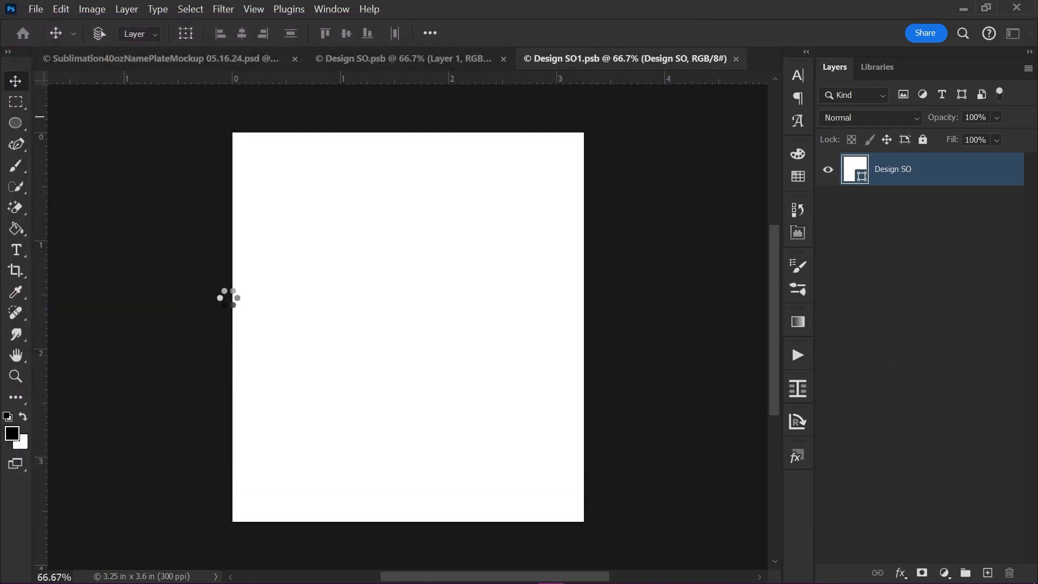
pyautogui.hotkey('ctrl', 'a')
pyautogui.click(736, 59)
pyautogui.hotkey('ctrl', 'v')
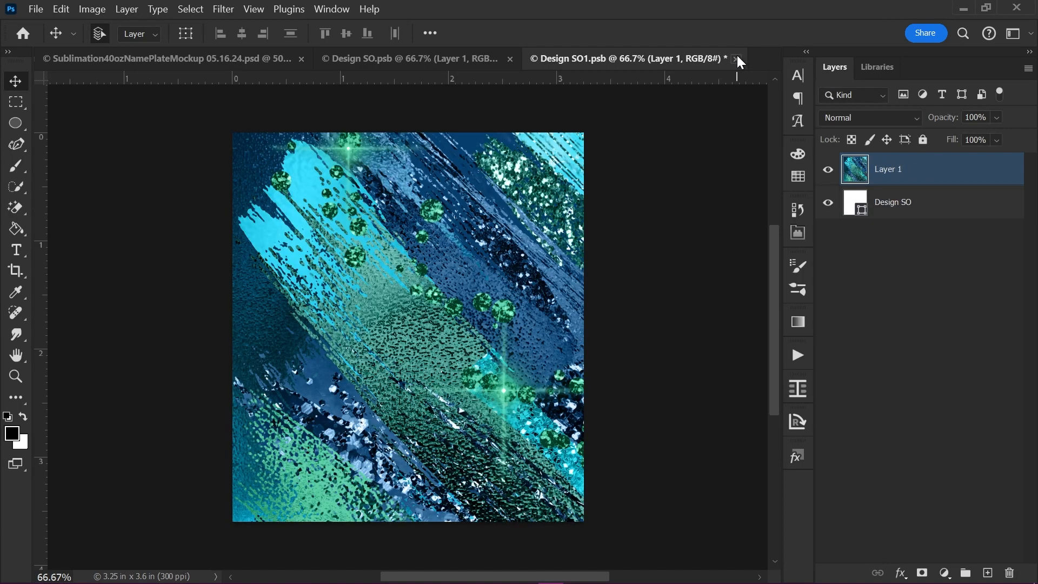
# Scale the pasted teal artwork to 43.37% centred at Y 540 px over the canvas, save Design SO1.psb and return to the mockup.
pyautogui.hotkey('ctrl', 't')
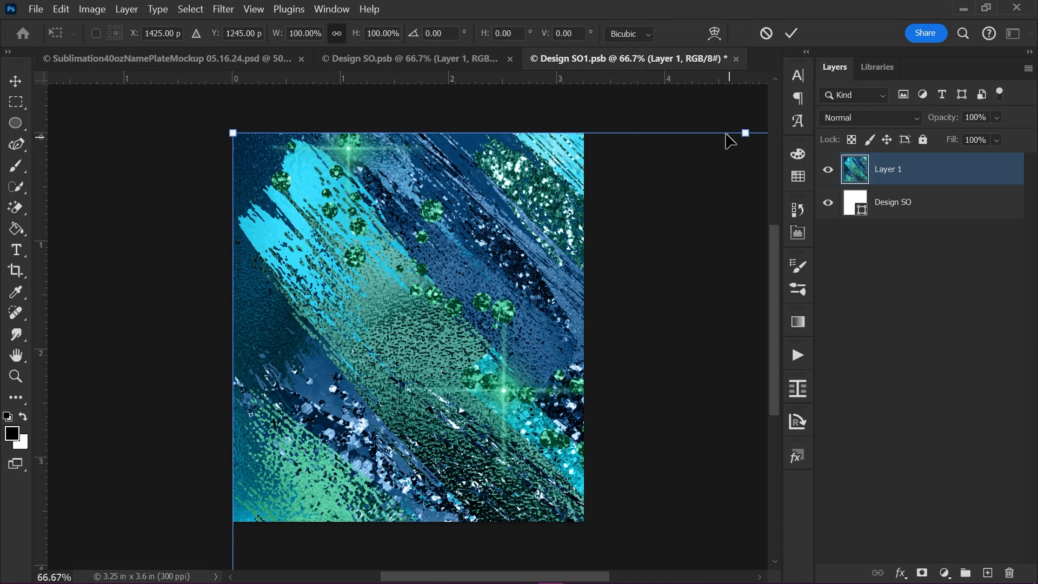
pyautogui.moveTo(715, 131); pyautogui.dragTo(713, 484)
pyautogui.moveTo(704, 544); pyautogui.dragTo(365, 145)
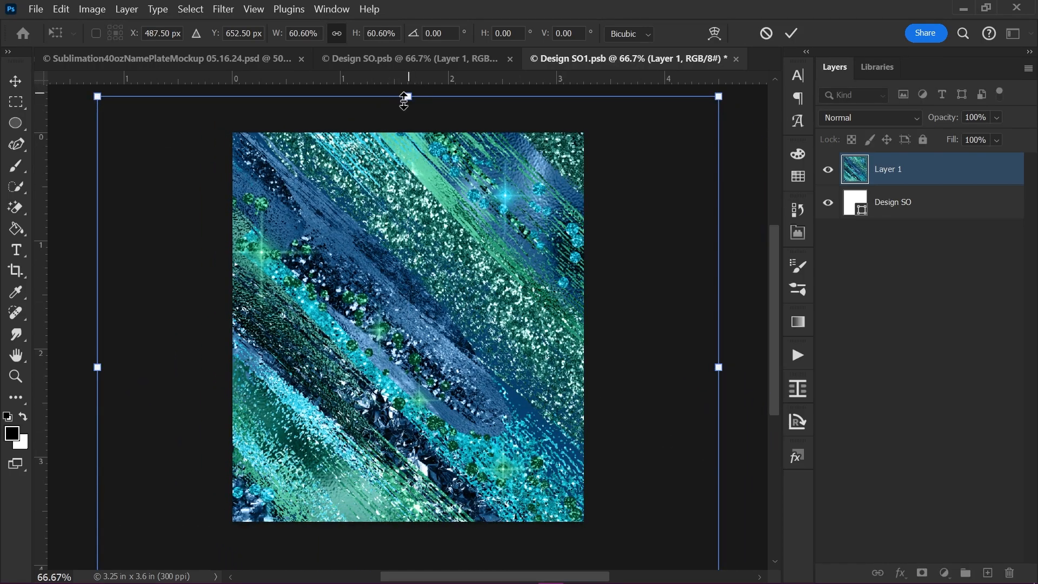
pyautogui.moveTo(406, 96); pyautogui.dragTo(407, 338)
pyautogui.moveTo(443, 408); pyautogui.dragTo(445, 216)
pyautogui.moveTo(417, 433); pyautogui.dragTo(411, 523)
pyautogui.click(788, 36)
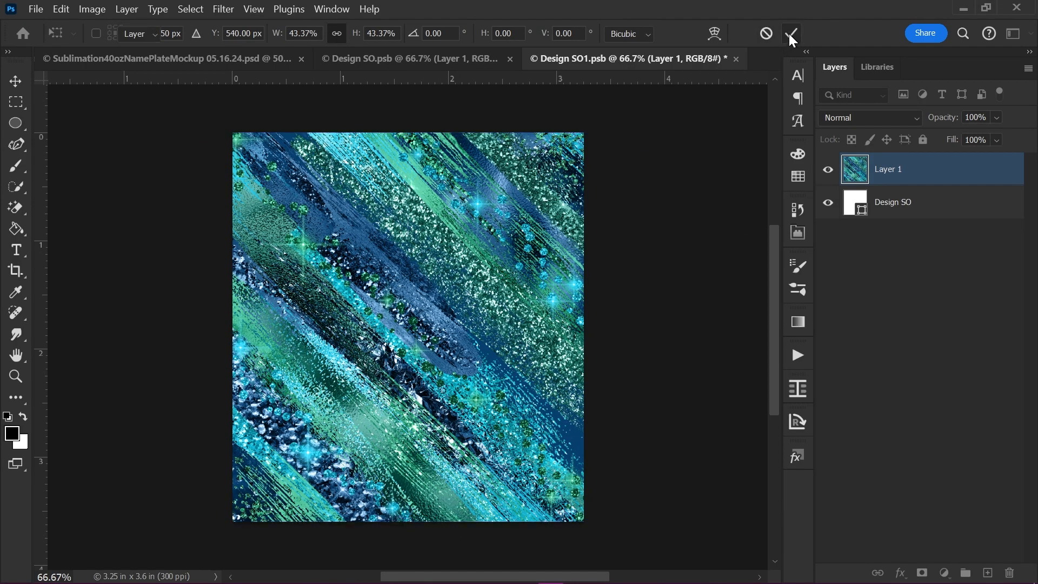
pyautogui.hotkey('ctrl', 's')
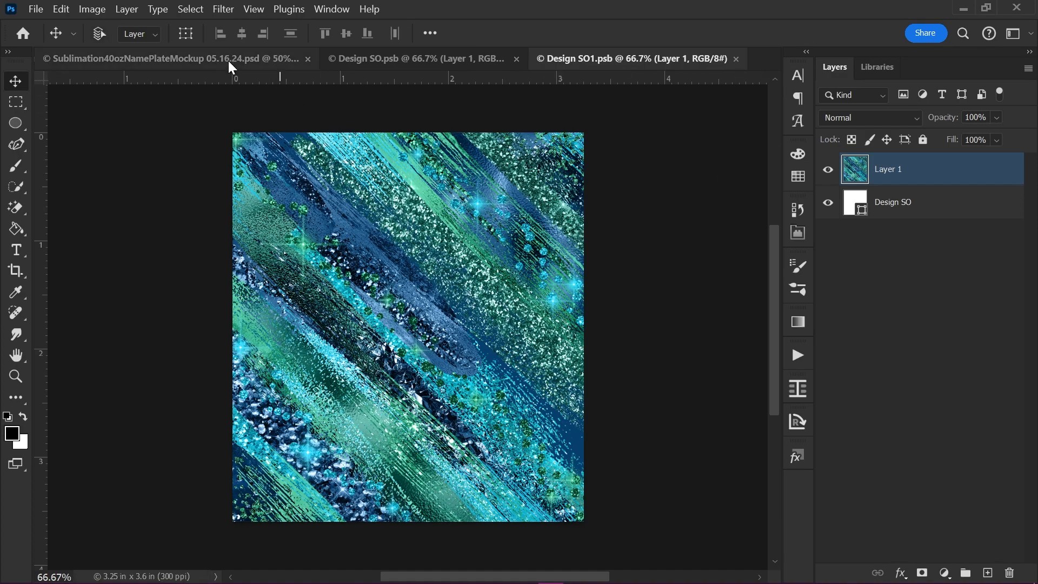
pyautogui.click(233, 64)
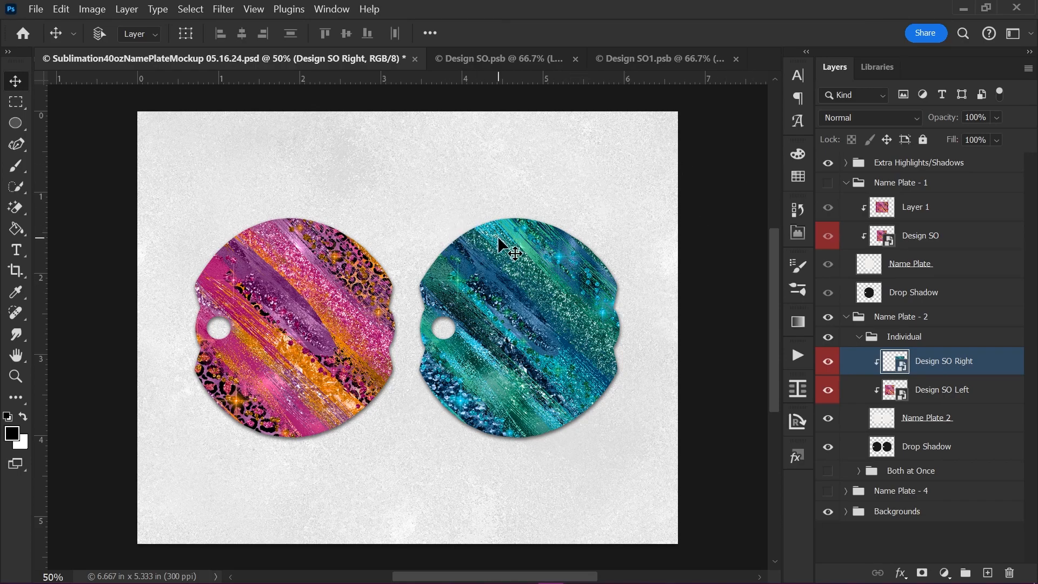
pyautogui.click(34, 9)
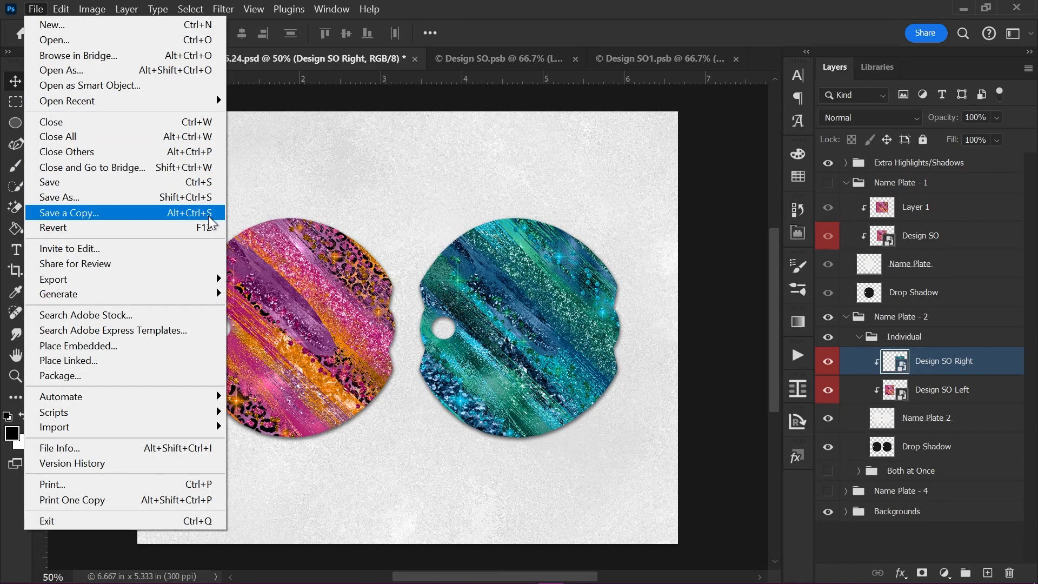
pyautogui.click(493, 30)
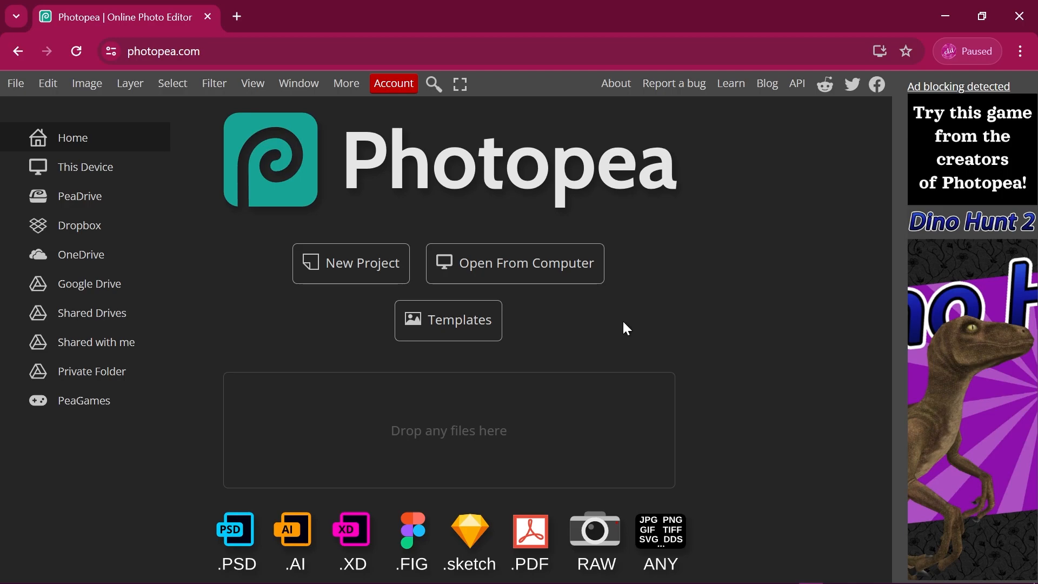
# In Photopea, open Sublimation40ozNamePlateMockup 05.16.24.psd from the computer and open the Design SO smart object of Name Plate - 1.
pyautogui.click(507, 268)
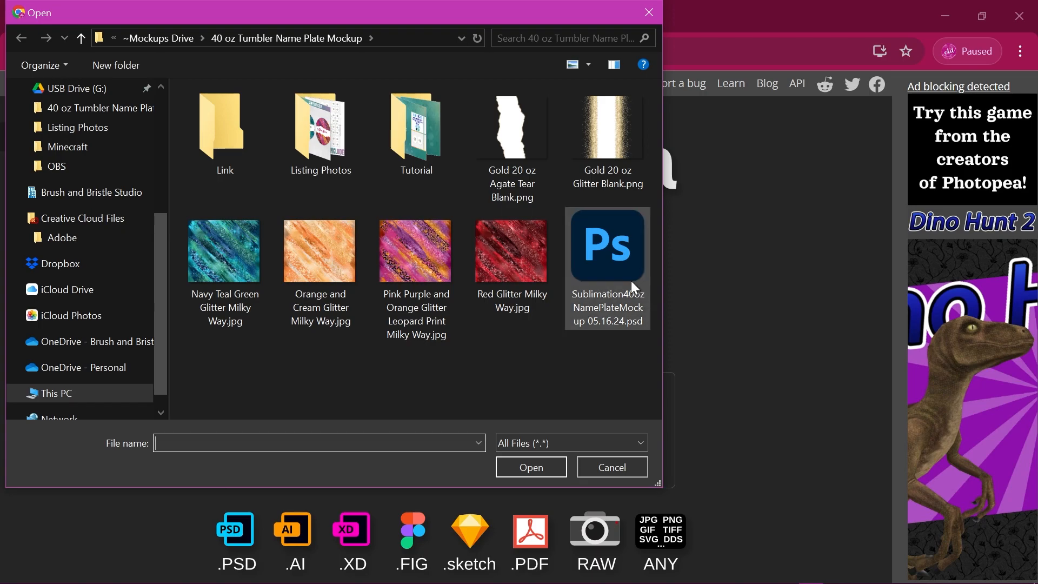
pyautogui.doubleClick(608, 267)
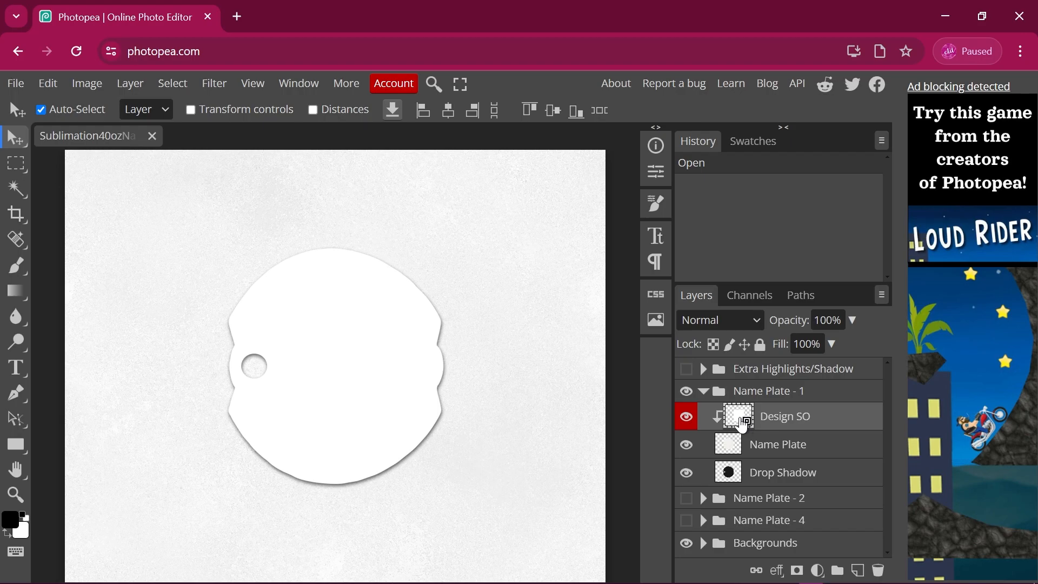
pyautogui.doubleClick(743, 426)
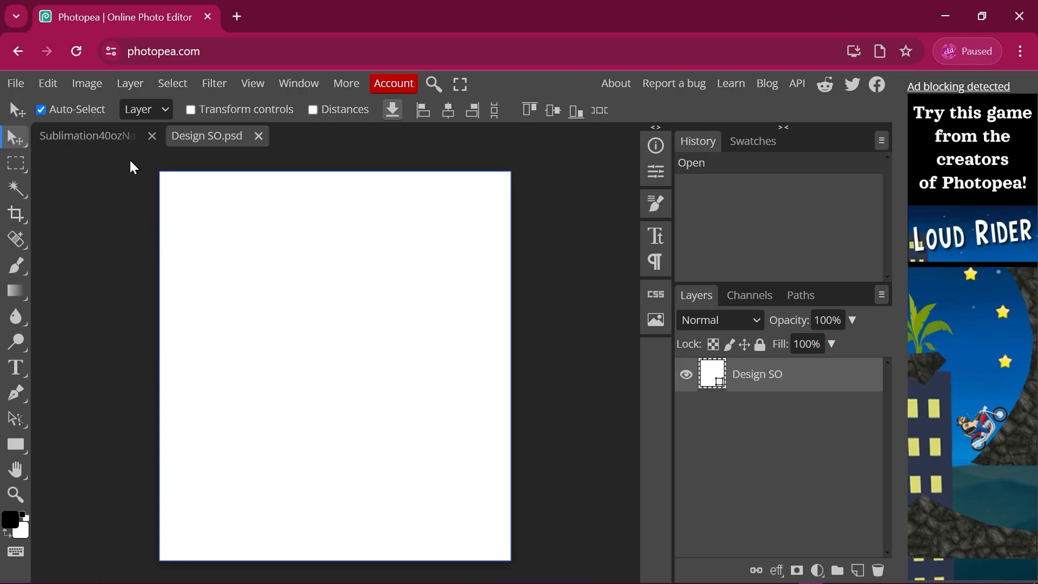
# Place Navy Teal Green Glitter Milky Way.jpg in Design SO.psd and scale it to 43.37%, centred at X 488 px, Y 540 px.
pyautogui.click(14, 86)
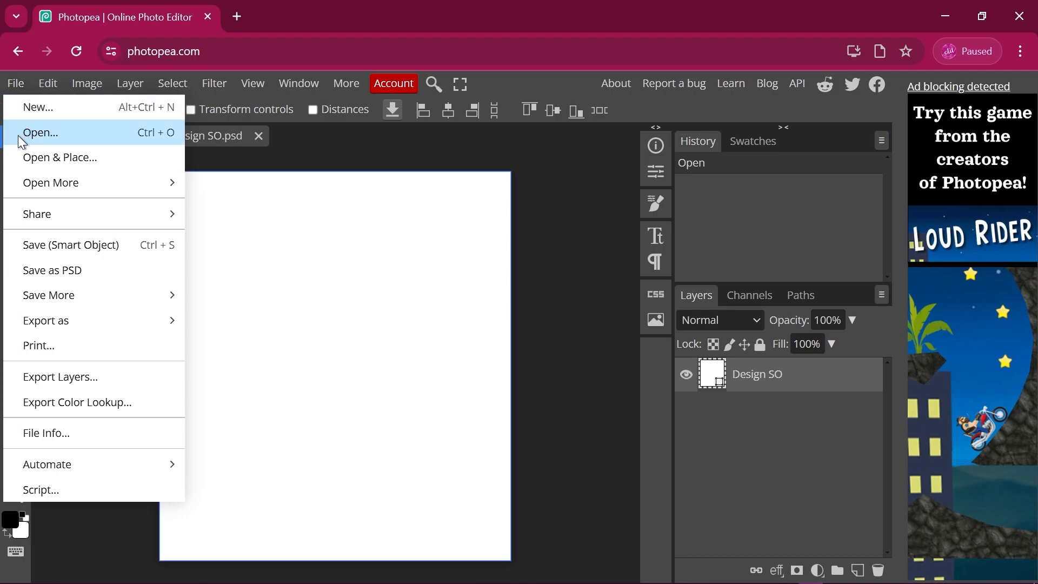
pyautogui.click(40, 157)
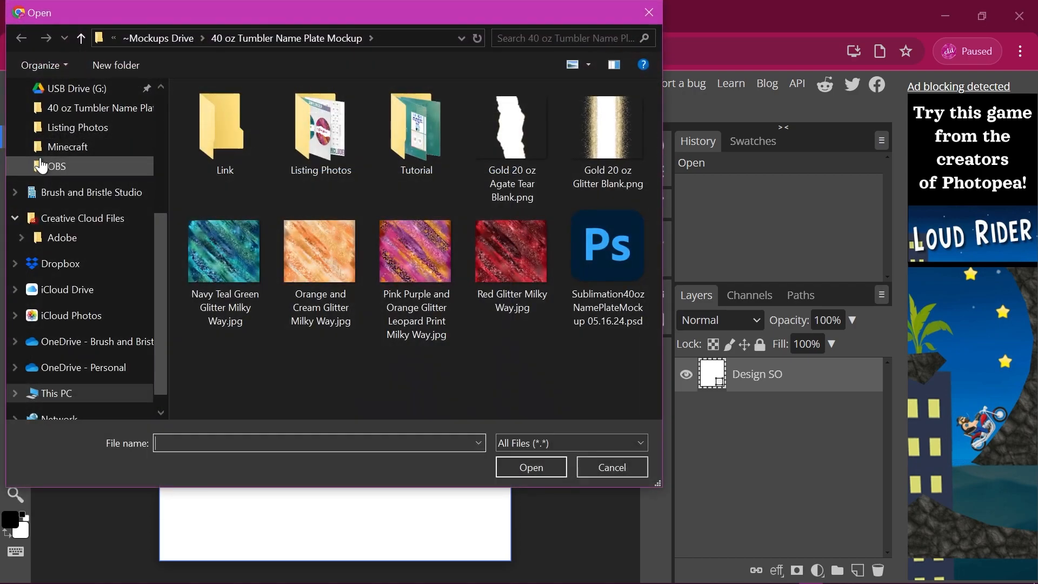
pyautogui.doubleClick(228, 263)
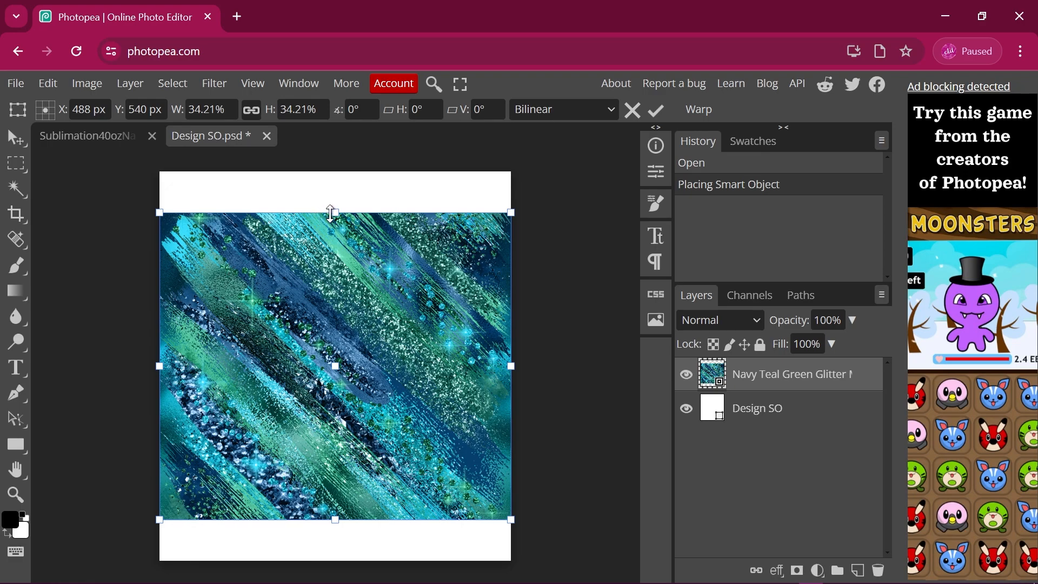
pyautogui.moveTo(331, 212); pyautogui.dragTo(319, 171)
pyautogui.moveTo(335, 520); pyautogui.dragTo(327, 560)
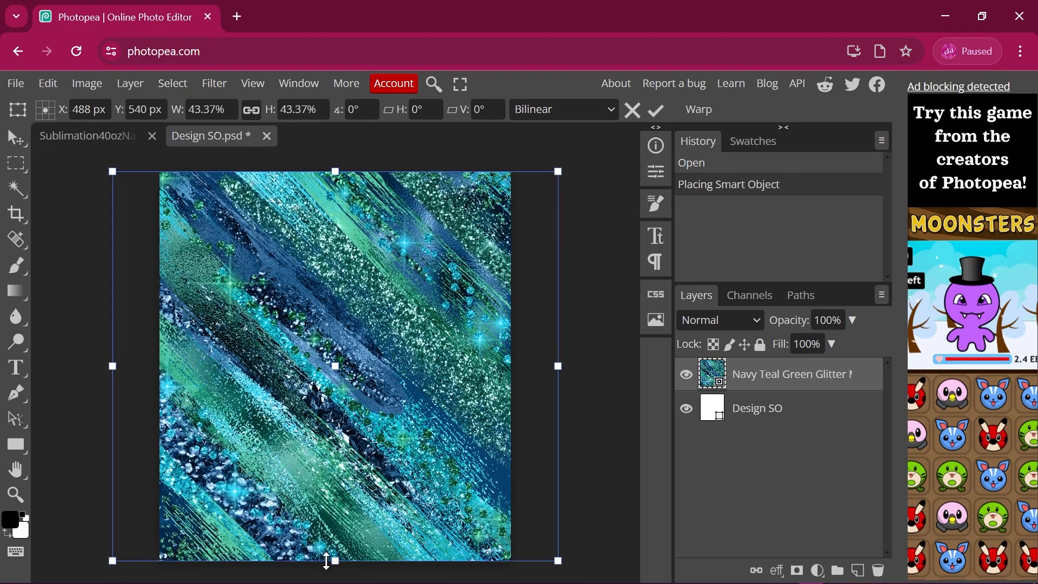
pyautogui.click(656, 110)
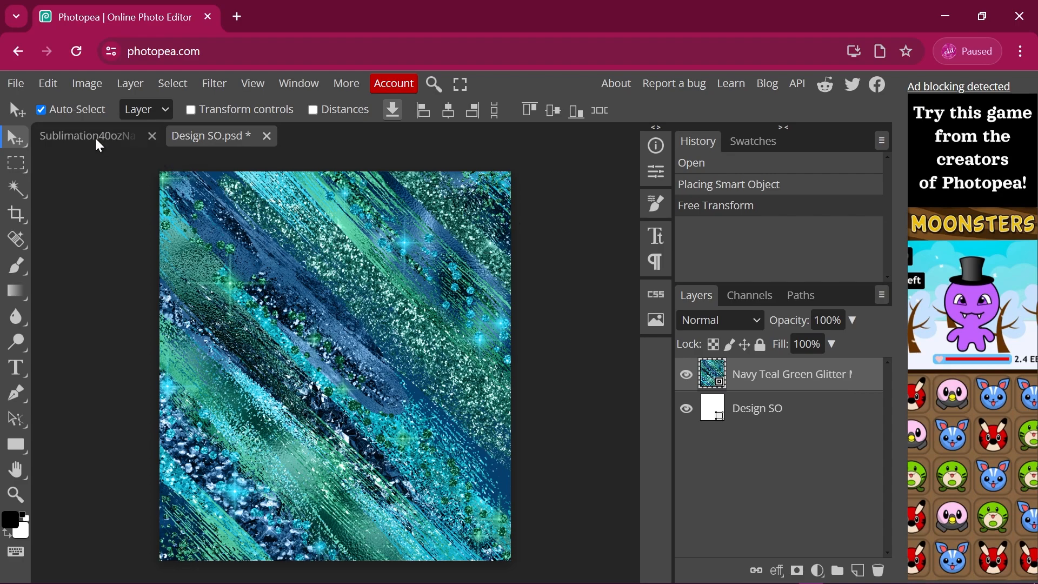
# Save the Design SO smart object and return to the name plate mockup document.
pyautogui.click(13, 84)
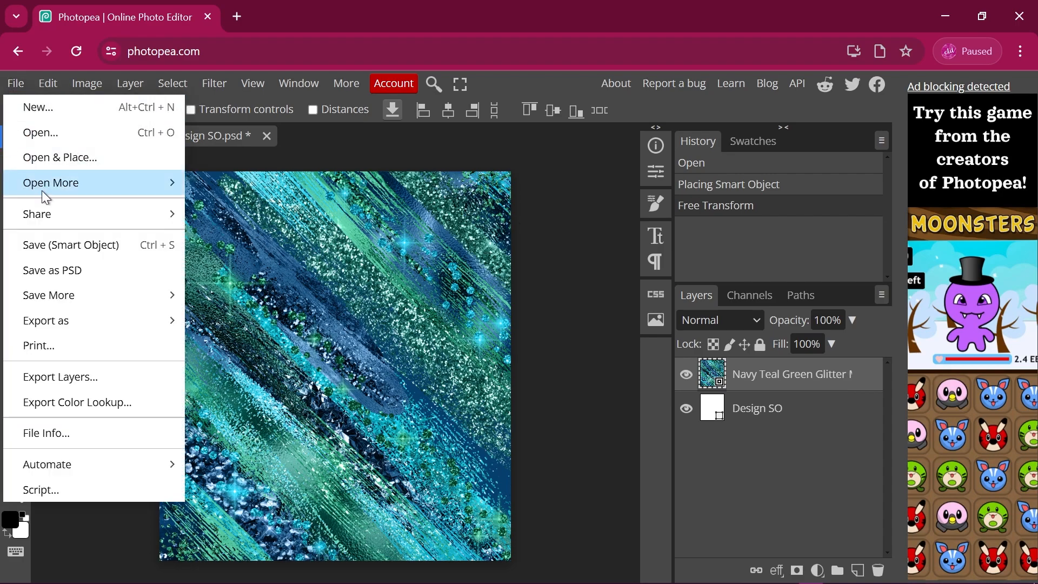
pyautogui.click(91, 244)
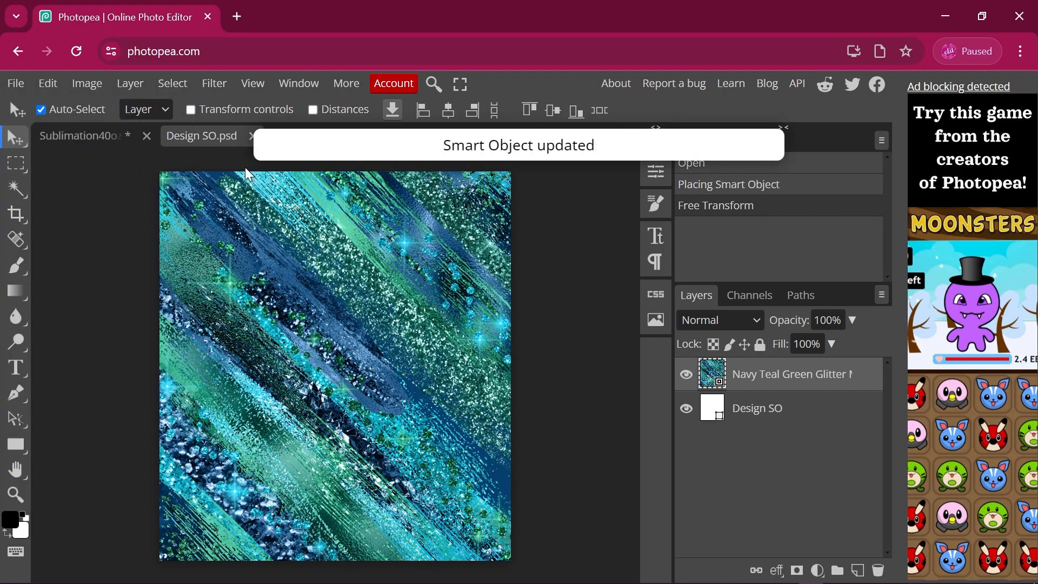
pyautogui.click(93, 148)
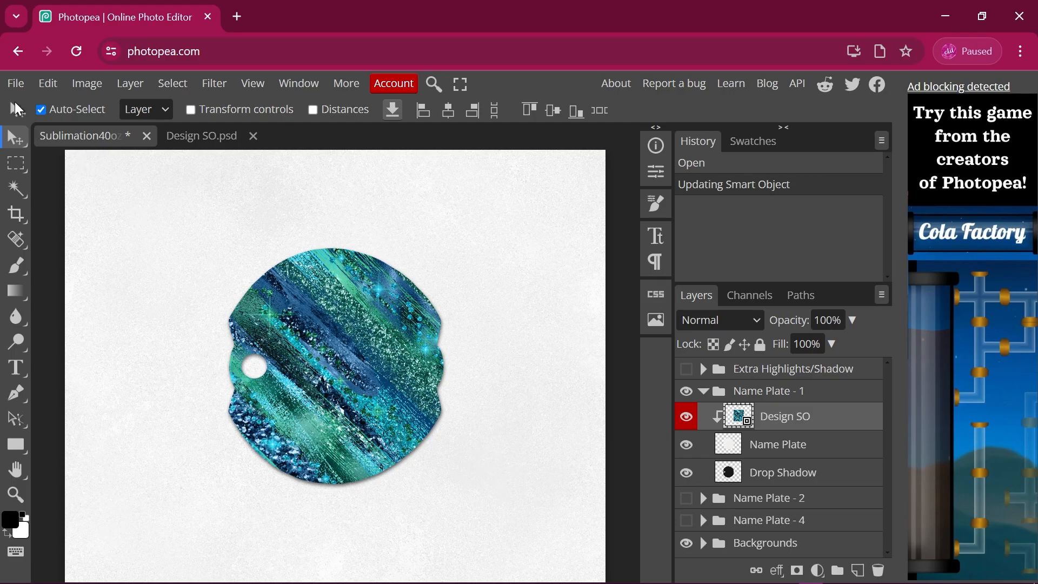
# Set up a JPG export of the mockup at 2000 × 1600 px.
pyautogui.click(16, 87)
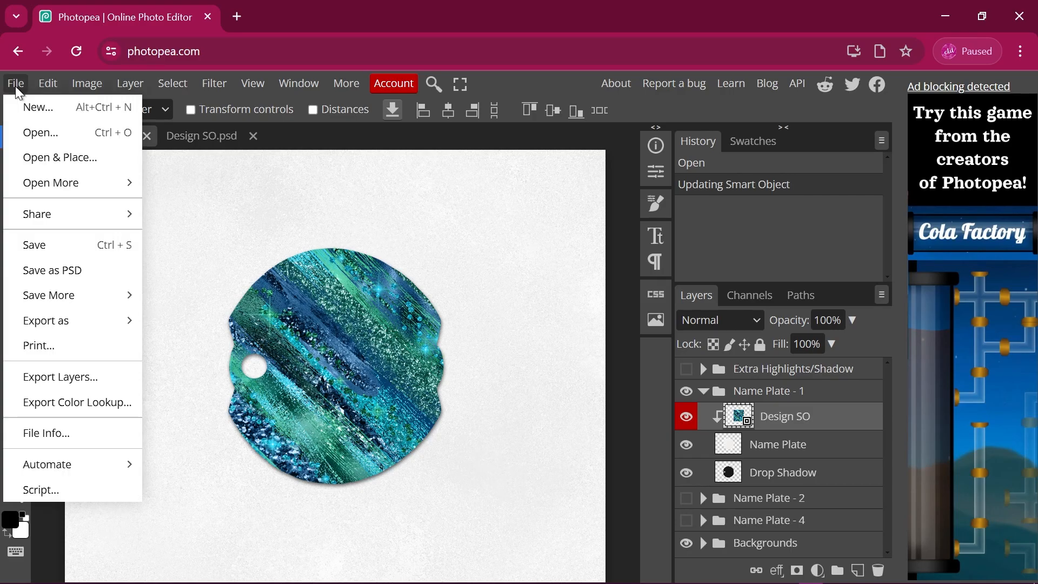
pyautogui.moveTo(99, 326)
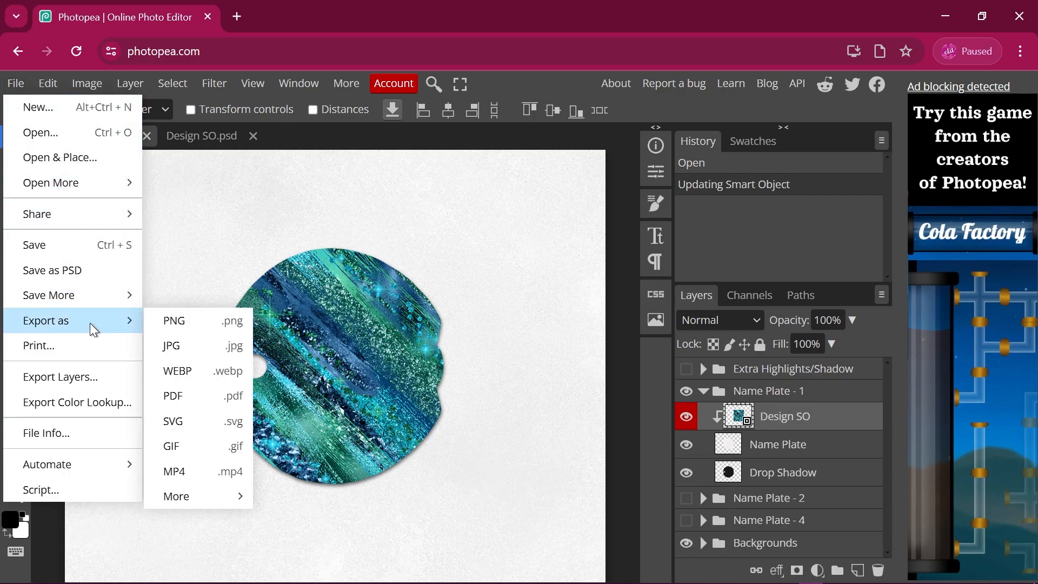
pyautogui.click(192, 345)
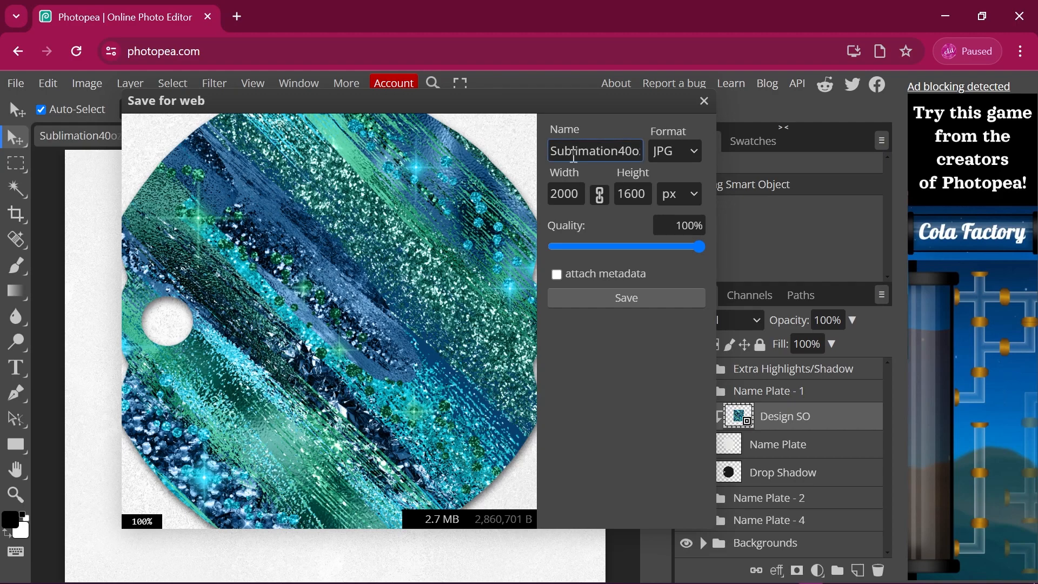
pyautogui.click(677, 140)
pyautogui.click(676, 141)
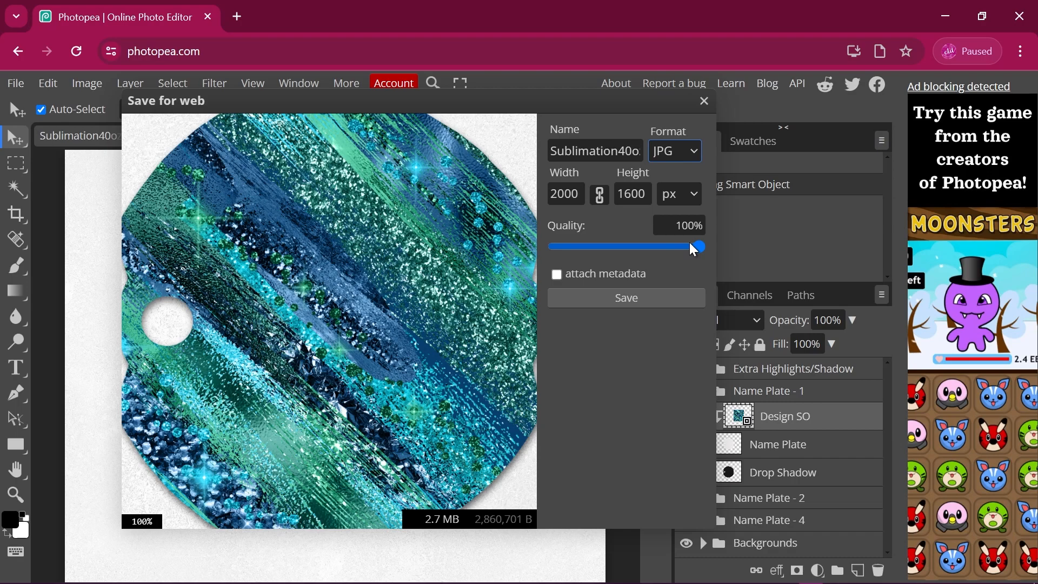
# Try JPG quality values of 93% and 90%, returning the quality to 100%.
pyautogui.moveTo(693, 245); pyautogui.dragTo(690, 253)
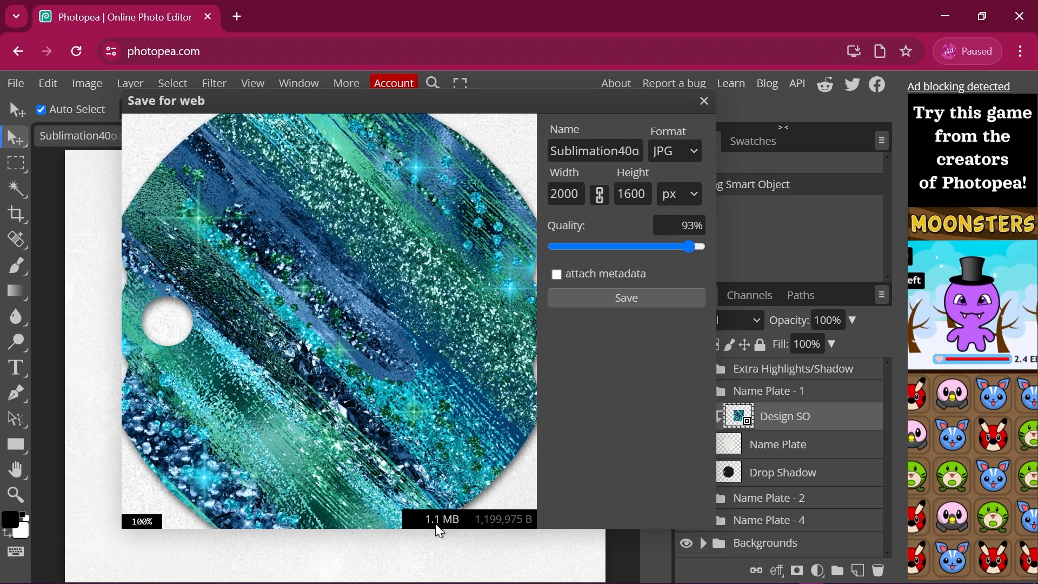
pyautogui.click(692, 246)
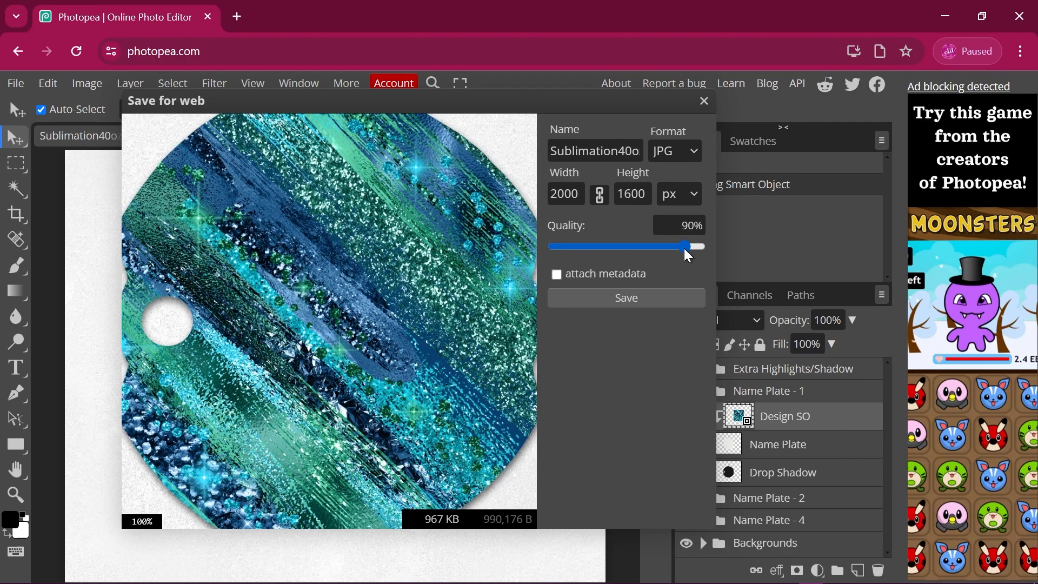
pyautogui.moveTo(687, 250); pyautogui.dragTo(694, 249)
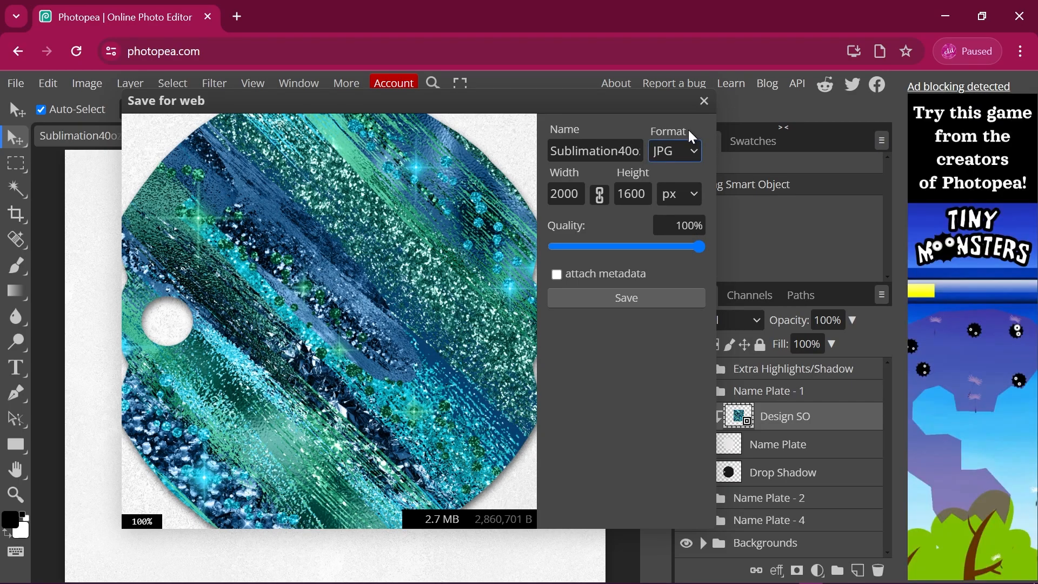
# Save the JPG export at 100% quality, dismiss the ad blocker notice and check the recent downloads.
pyautogui.click(625, 295)
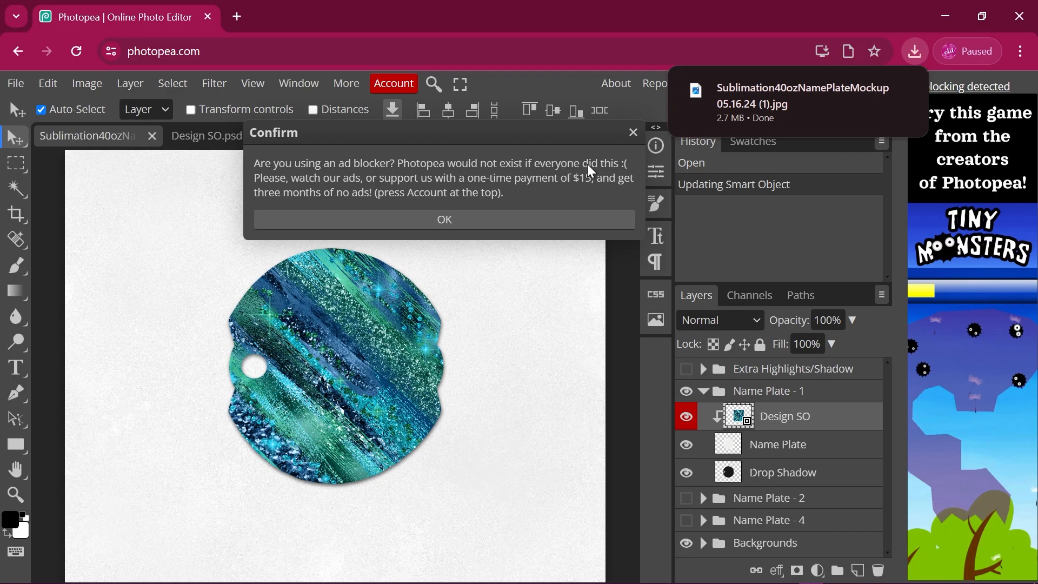
pyautogui.click(633, 133)
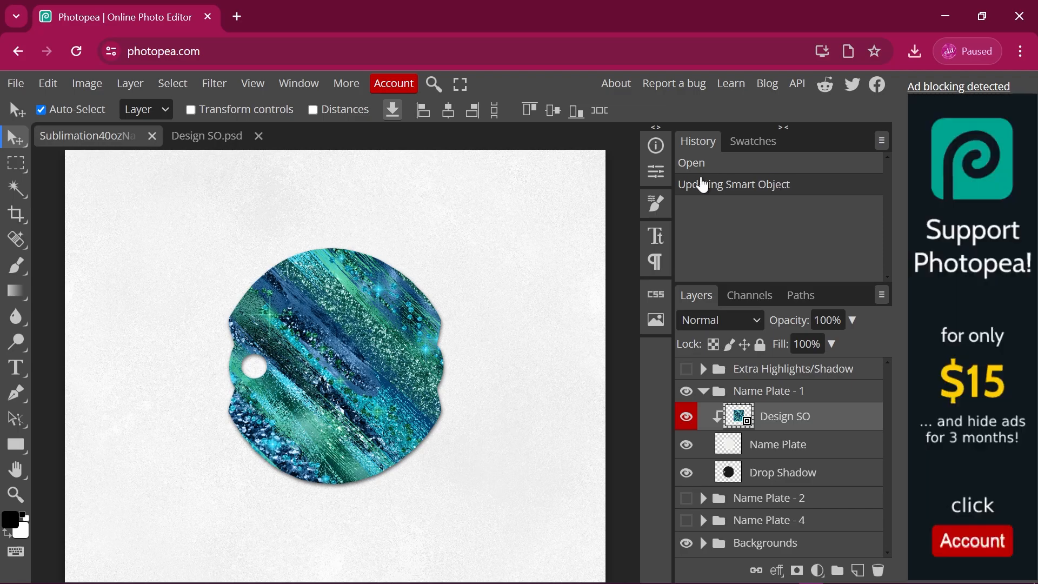
pyautogui.click(915, 52)
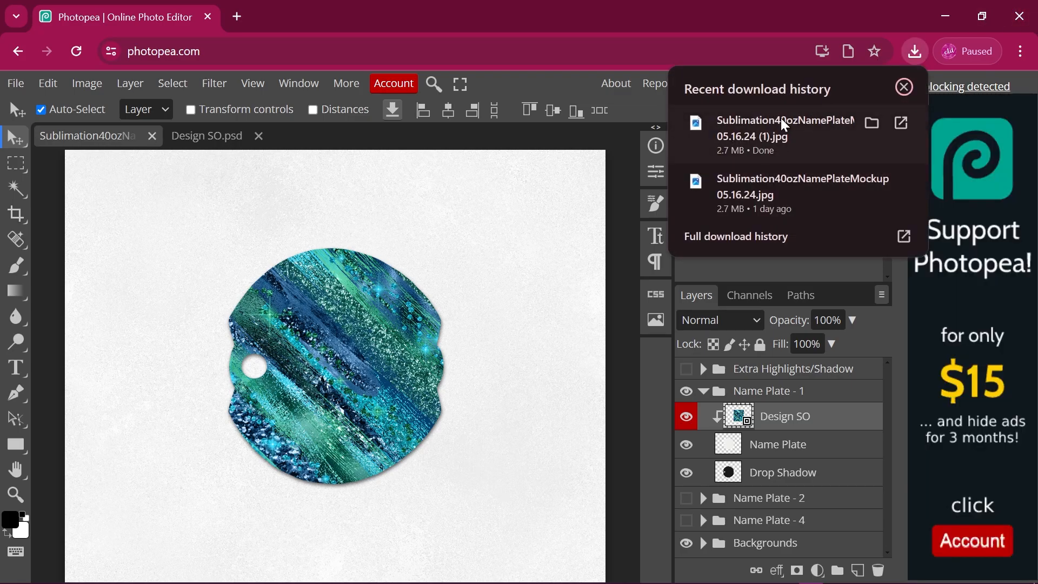
pyautogui.click(531, 10)
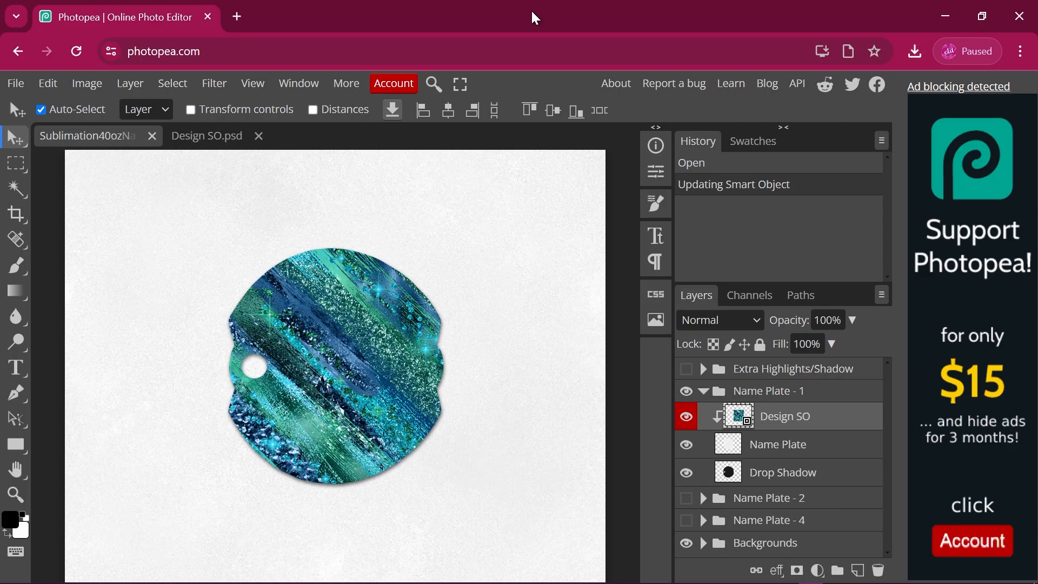